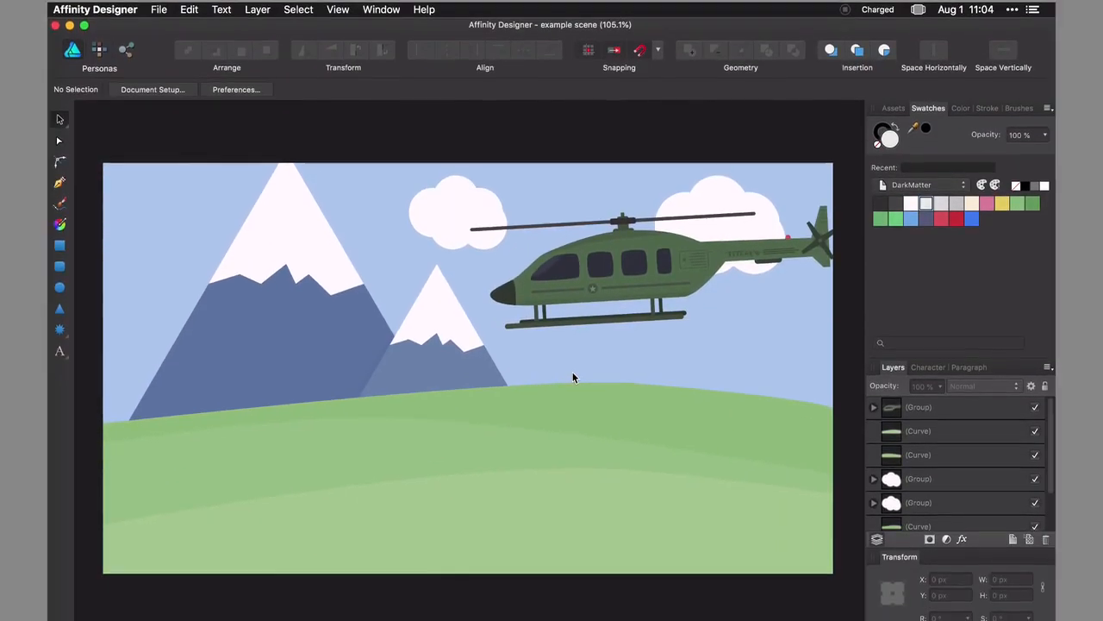
# Inspect the separate scene elements by selecting the mountains, clouds, helicopter and hills in turn.
pyautogui.click(290, 292)
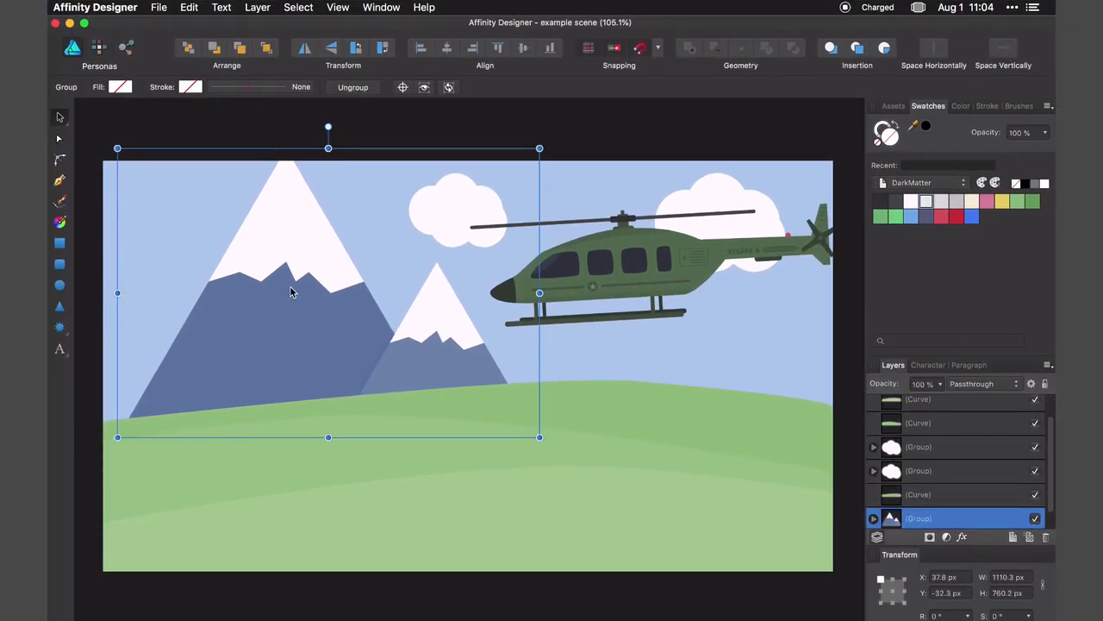
pyautogui.click(445, 207)
pyautogui.click(710, 192)
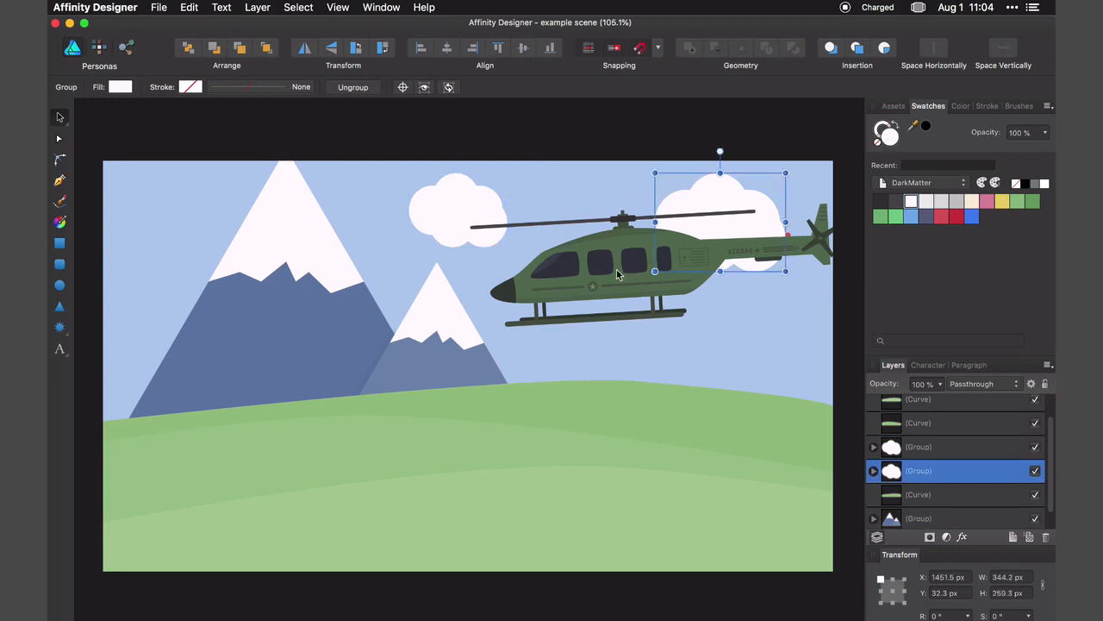
pyautogui.click(617, 274)
pyautogui.click(598, 397)
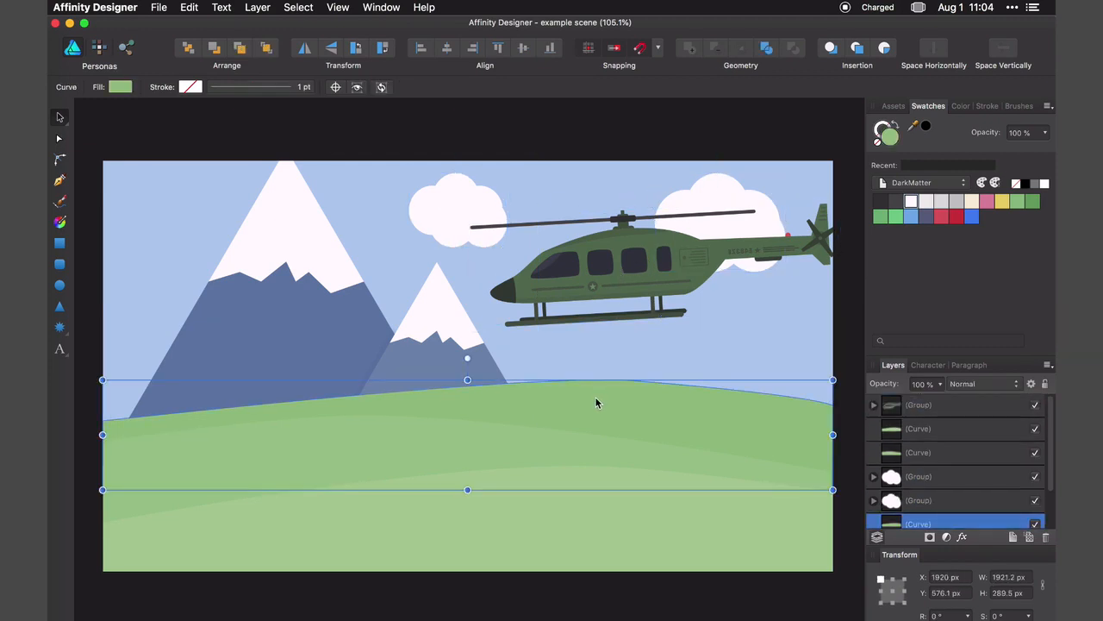
pyautogui.click(520, 436)
pyautogui.click(602, 476)
pyautogui.click(686, 363)
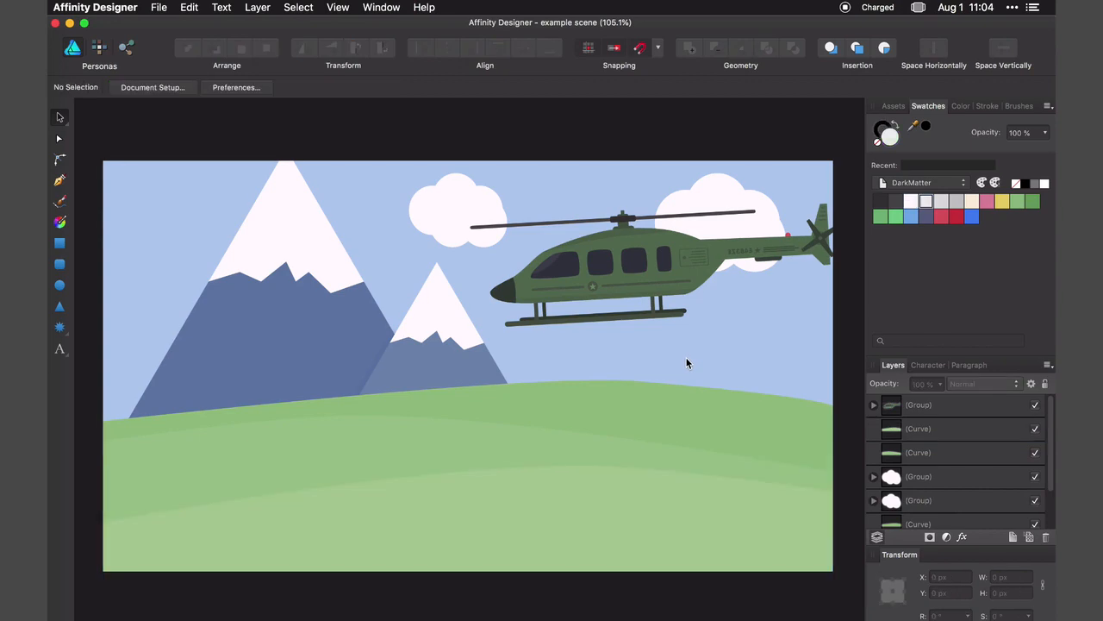
# Export the helicopter group as a PNG, using the selection without background, and save it as helicopter in the images folder.
pyautogui.click(628, 269)
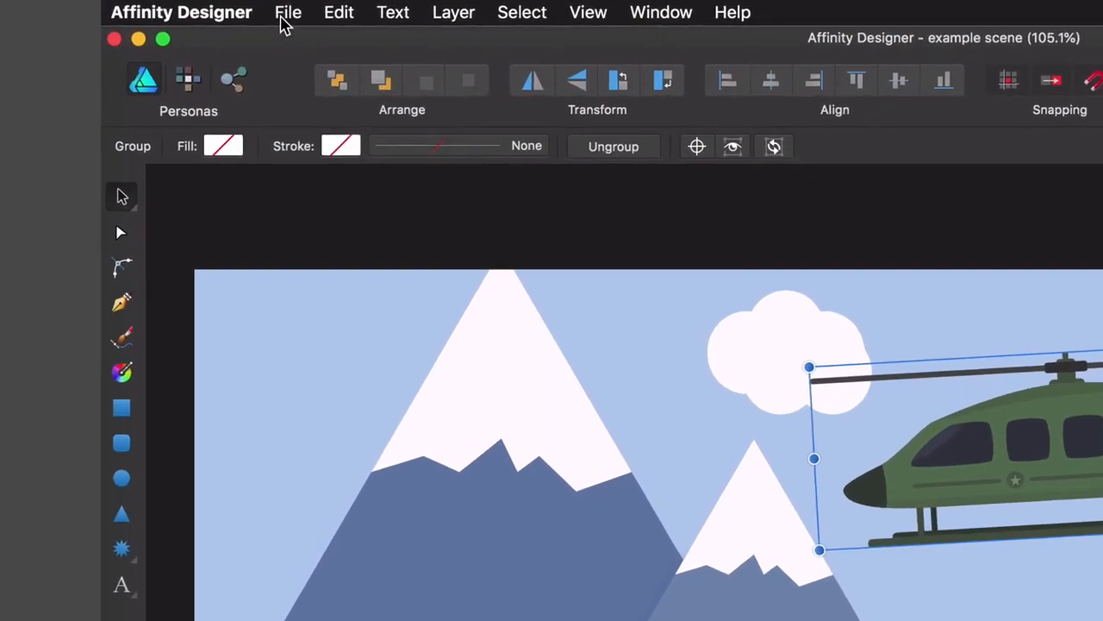
pyautogui.click(158, 7)
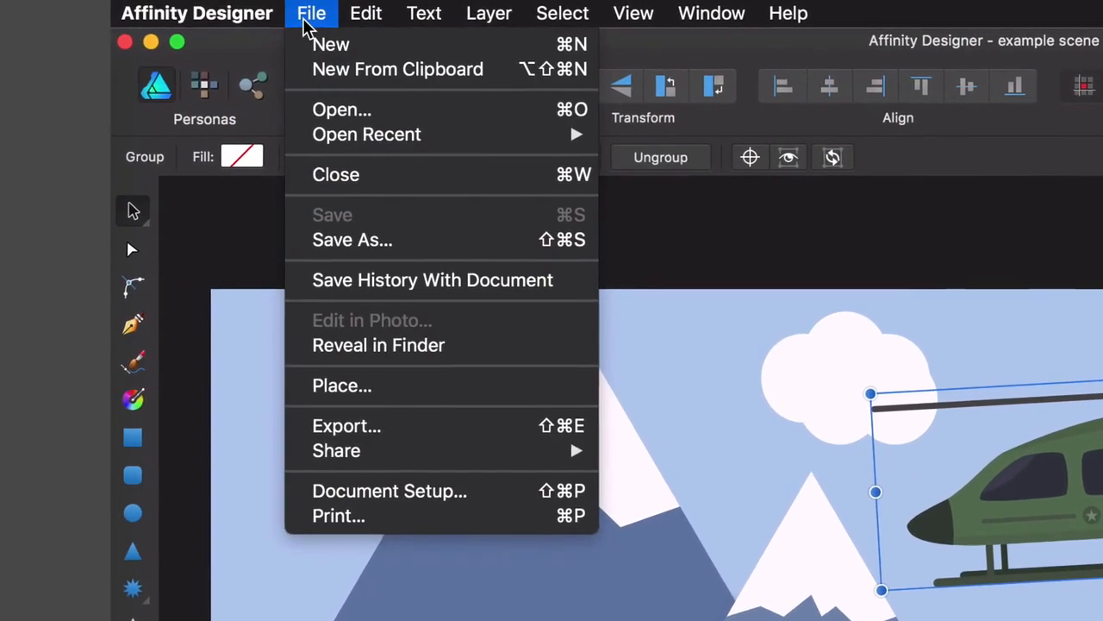
pyautogui.click(388, 425)
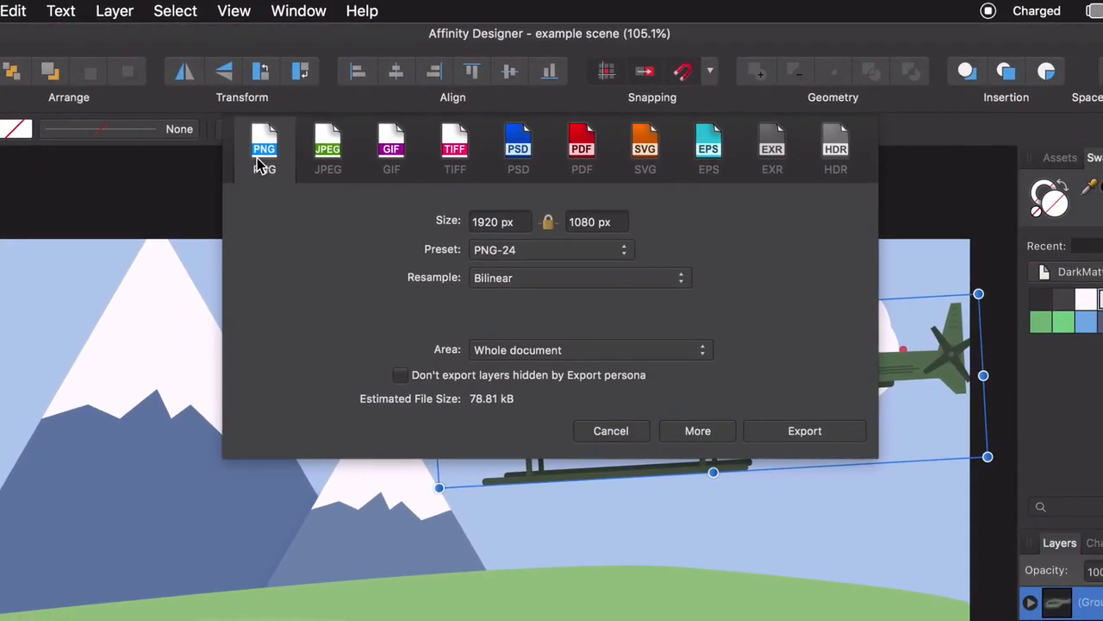
pyautogui.click(600, 352)
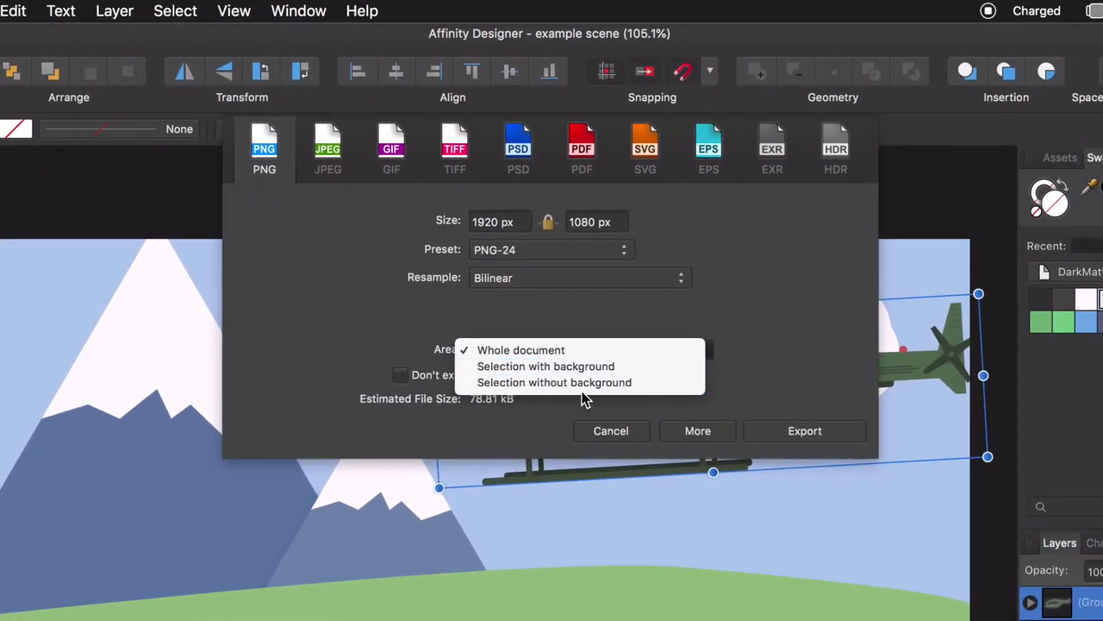
pyautogui.click(584, 387)
pyautogui.click(797, 426)
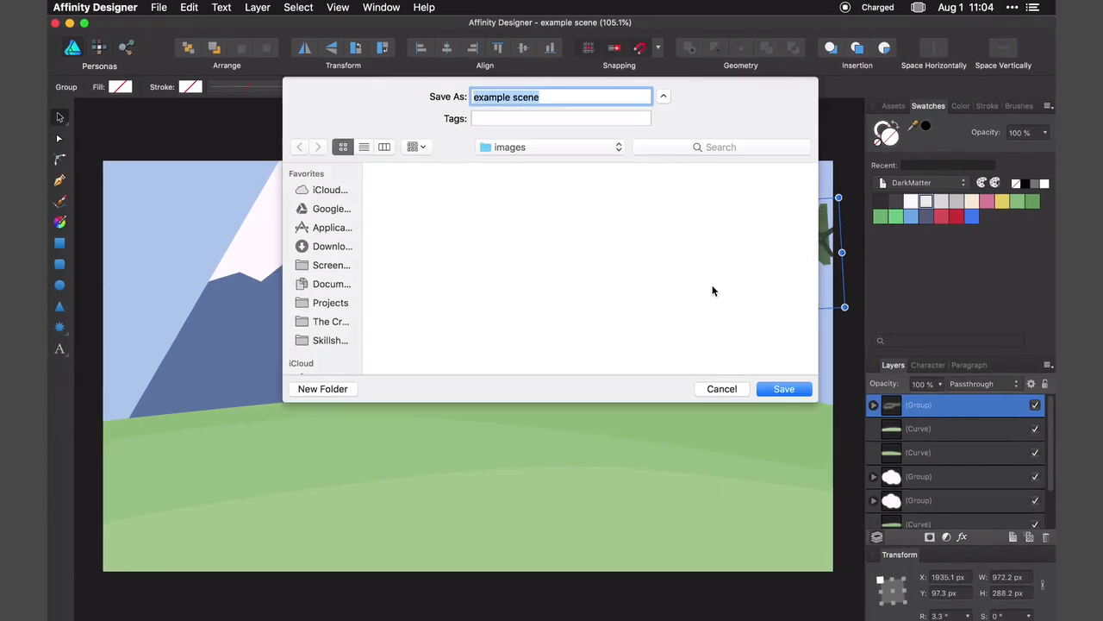
pyautogui.write('helicopter')
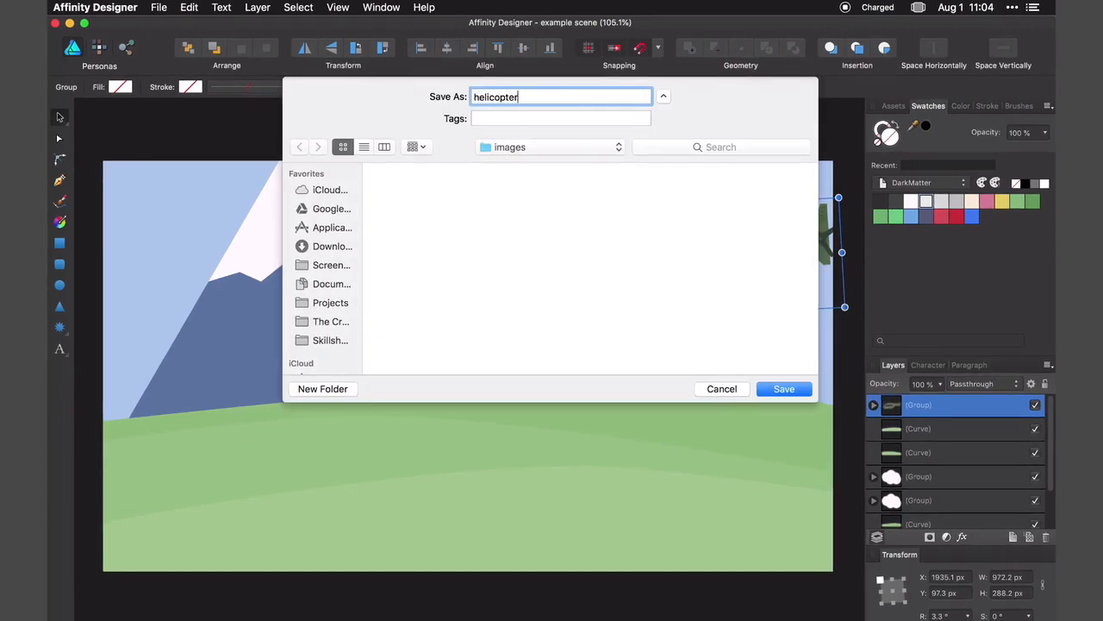
pyautogui.press('Return')
# Export the remaining scene elements, including the clouds and the sky background, as separate images.
pyautogui.click(458, 196)
pyautogui.click(159, 7)
pyautogui.click(207, 237)
pyautogui.click(159, 8)
pyautogui.click(226, 238)
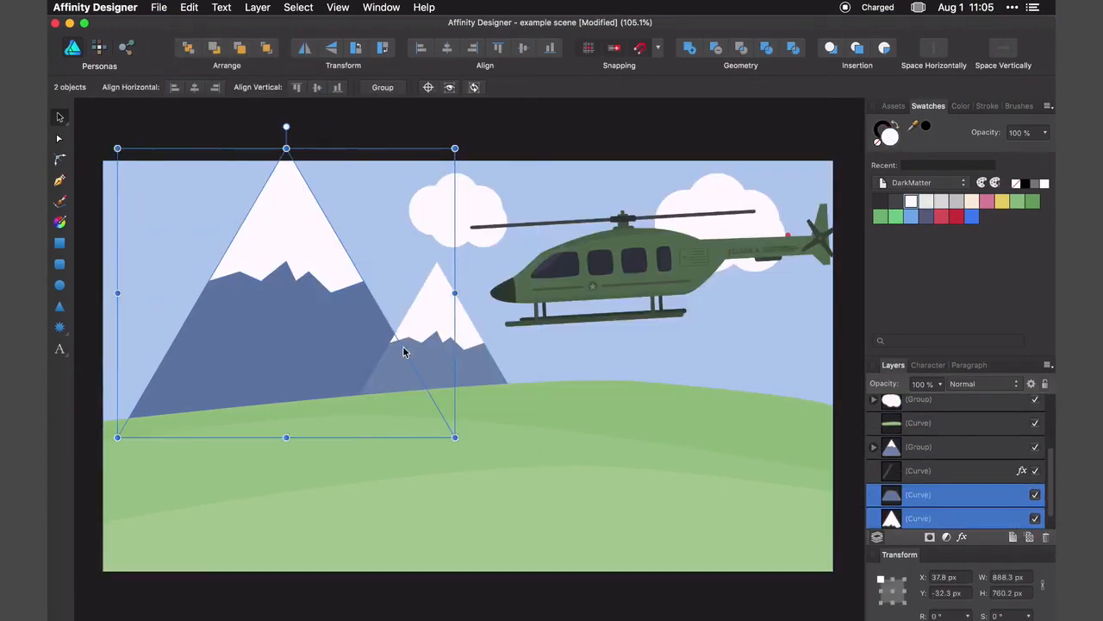
pyautogui.click(159, 8)
pyautogui.click(178, 236)
pyautogui.click(158, 8)
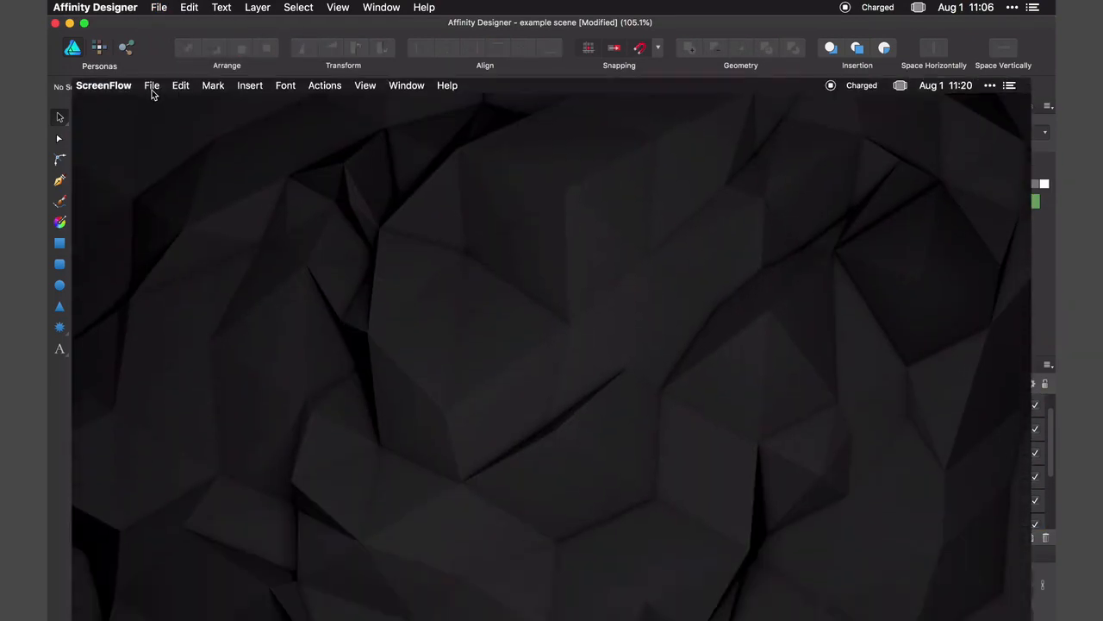
# Switch to ScreenFlow and create a new document with the 1080p HD preset at 1920 by 1080.
pyautogui.click(151, 8)
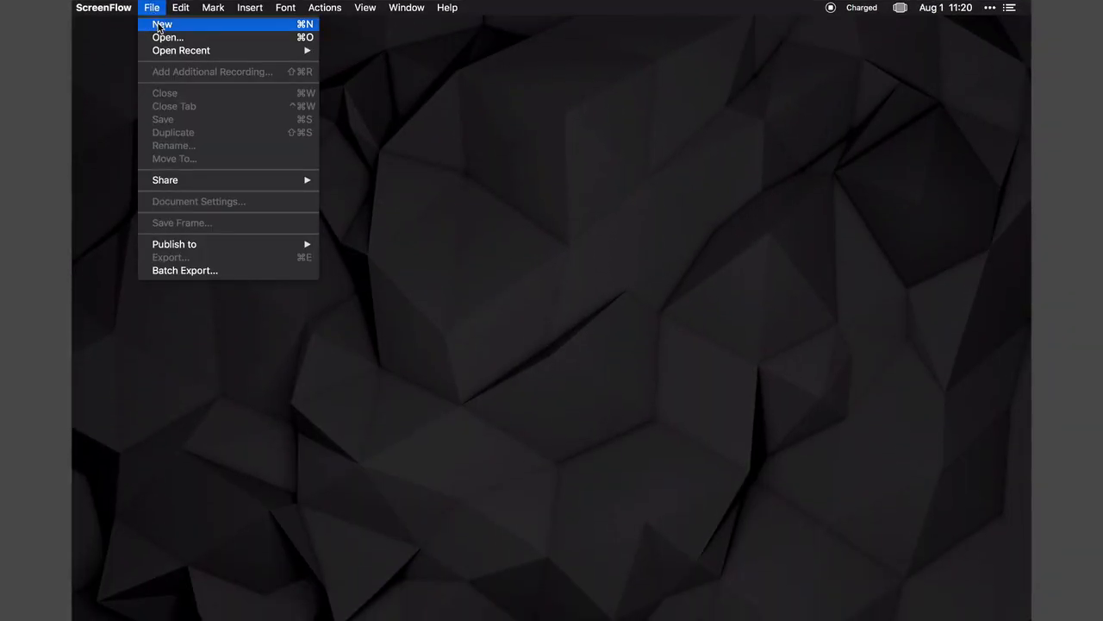
pyautogui.click(160, 25)
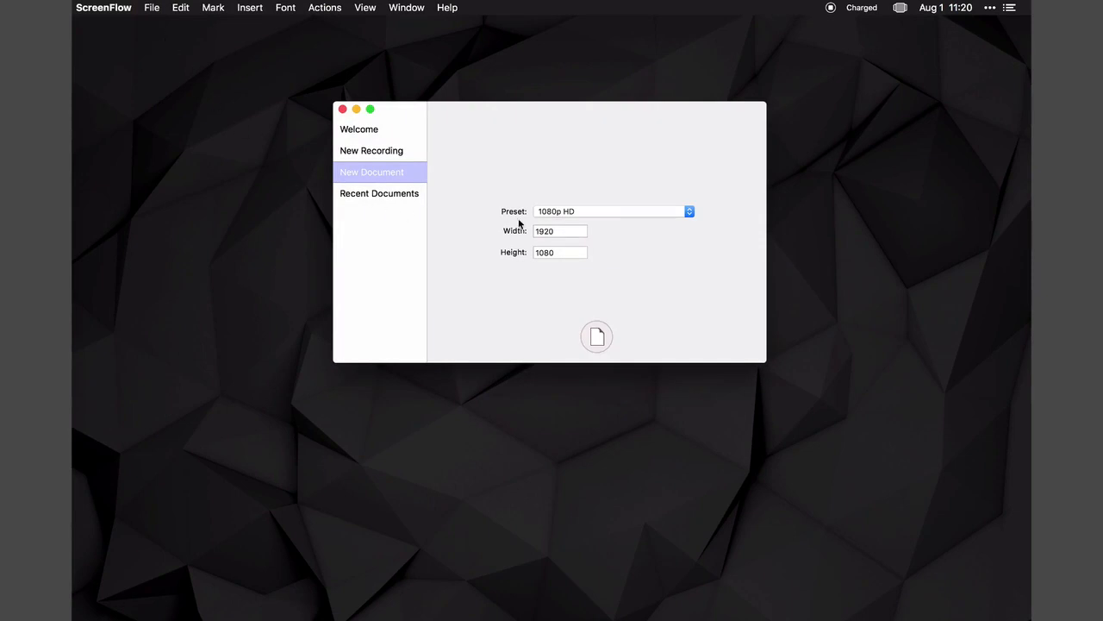
pyautogui.click(555, 212)
pyautogui.click(555, 212)
pyautogui.click(596, 334)
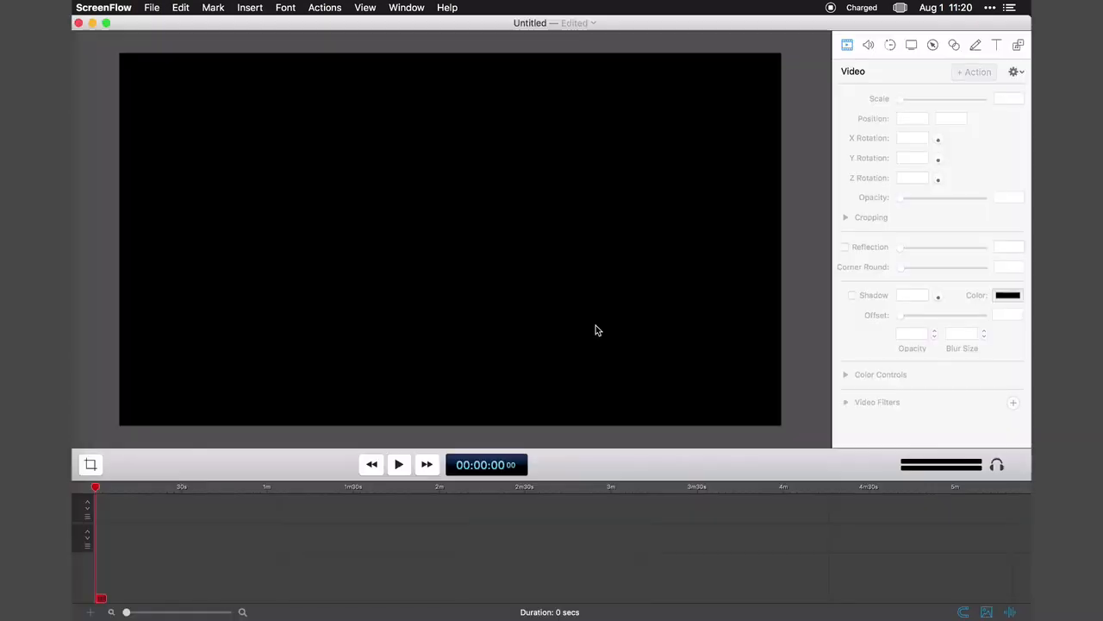
# Add all nine PNG images from the images folder to the media library, leaving out music.wav.
pyautogui.click(1017, 44)
pyautogui.click(890, 438)
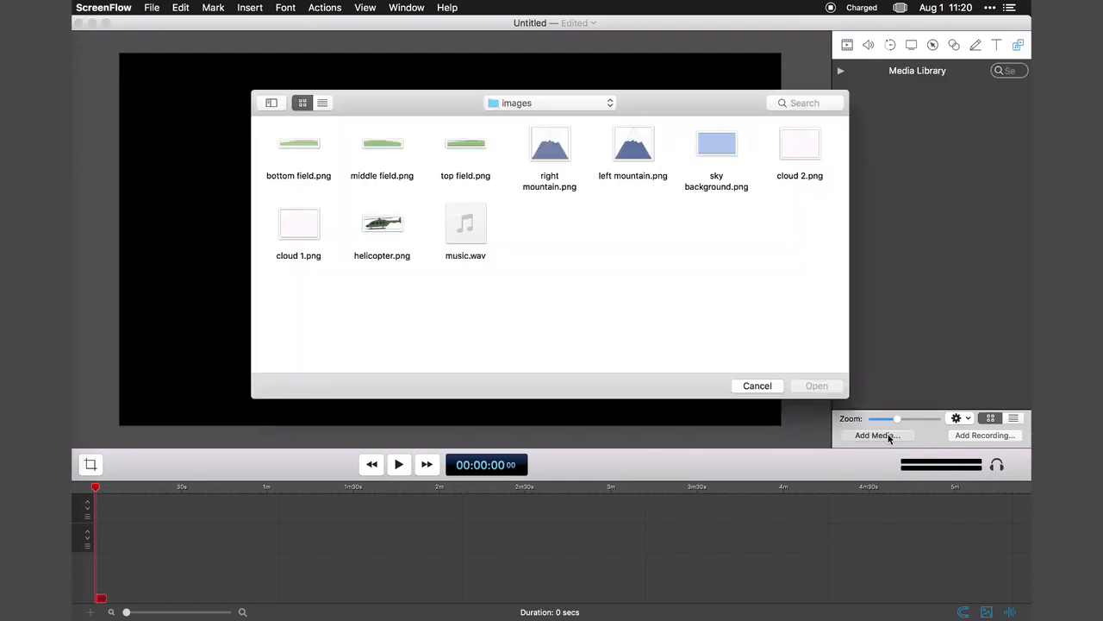
pyautogui.moveTo(805, 292); pyautogui.dragTo(306, 140)
pyautogui.keyDown('super'); pyautogui.click(461, 219); pyautogui.keyUp('super')
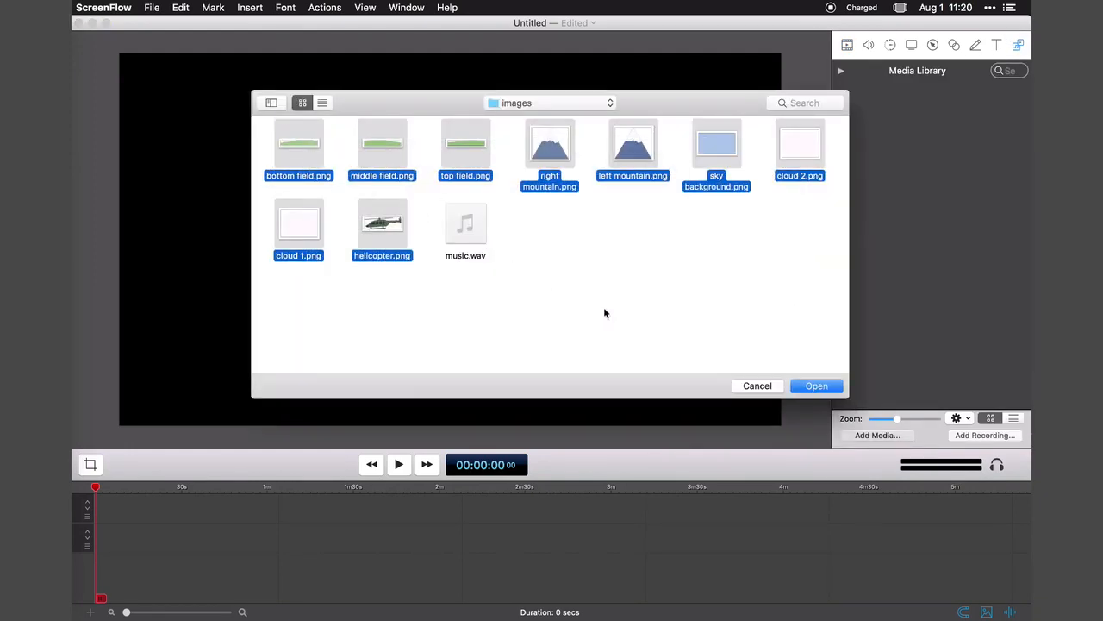
pyautogui.click(816, 385)
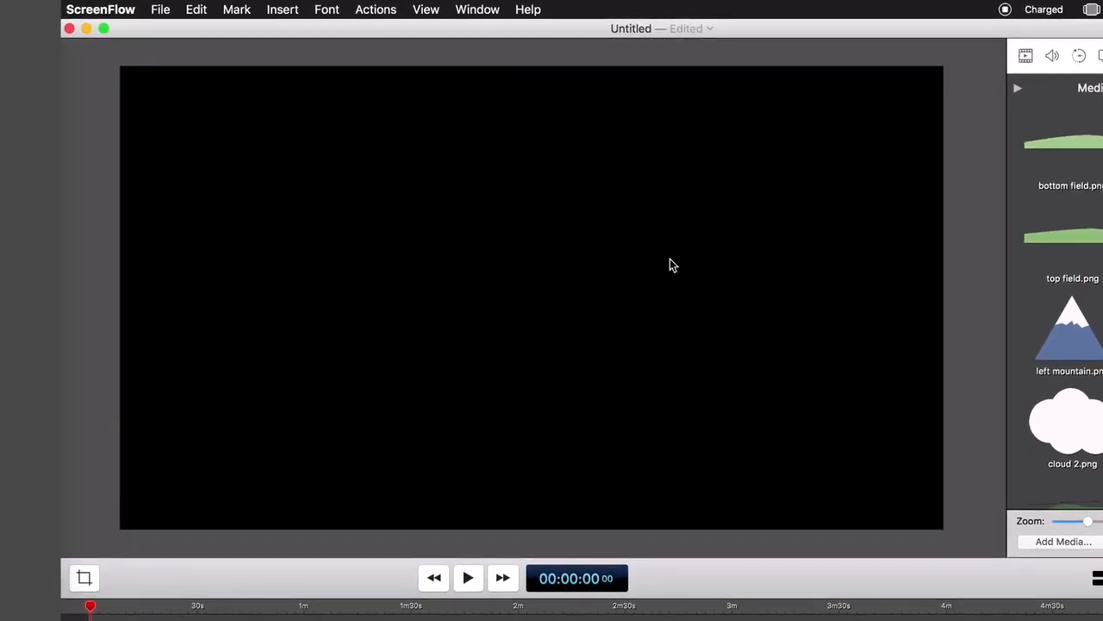
pyautogui.click(905, 57)
pyautogui.click(832, 56)
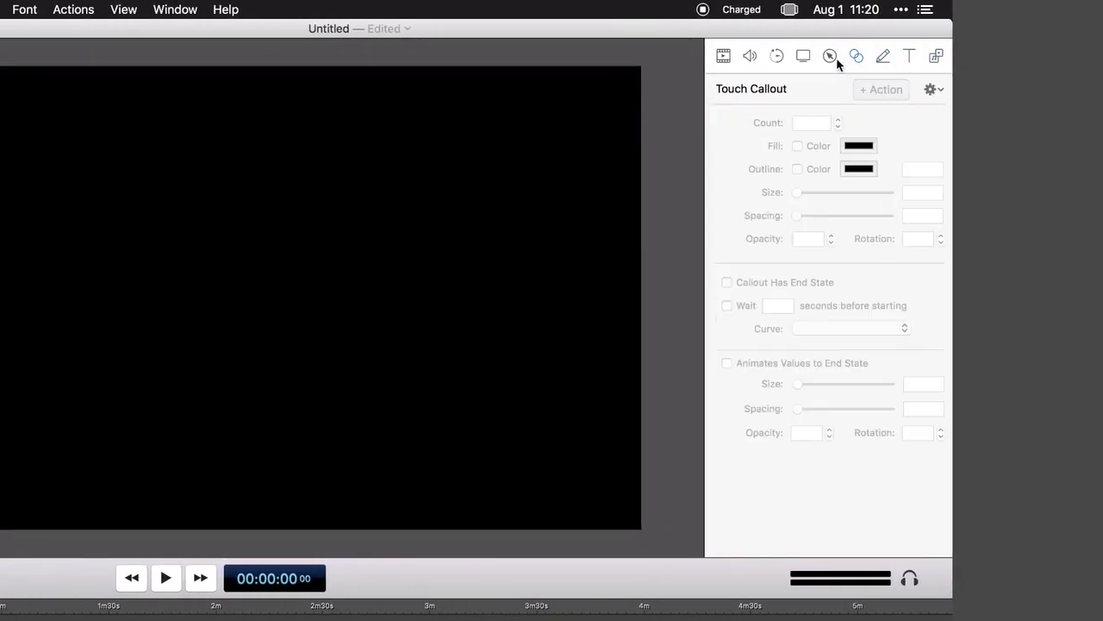
pyautogui.click(777, 56)
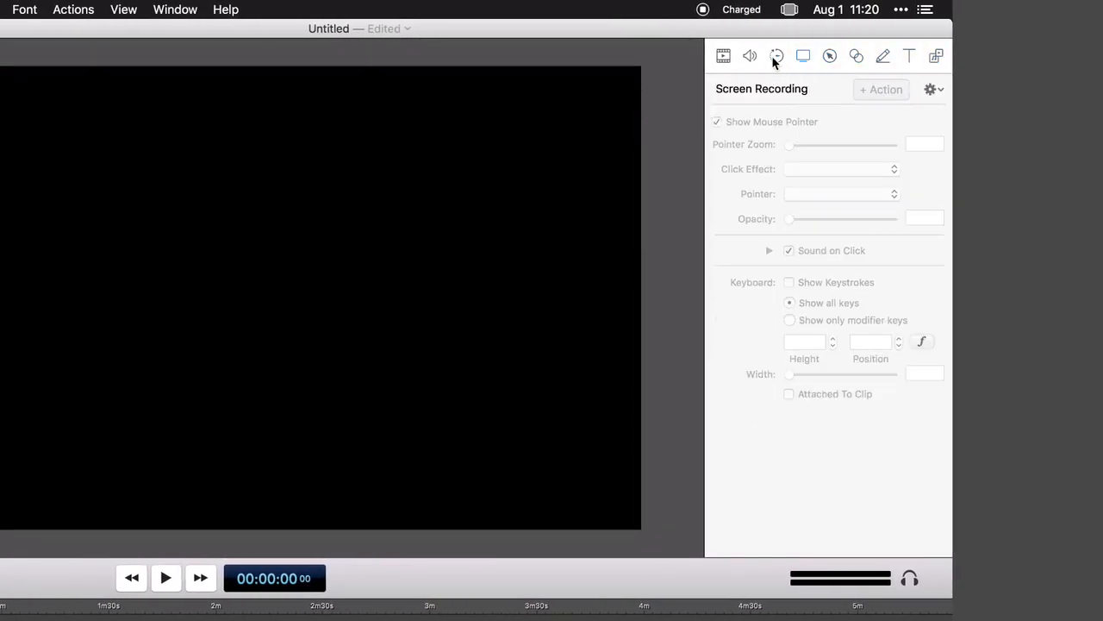
pyautogui.click(723, 56)
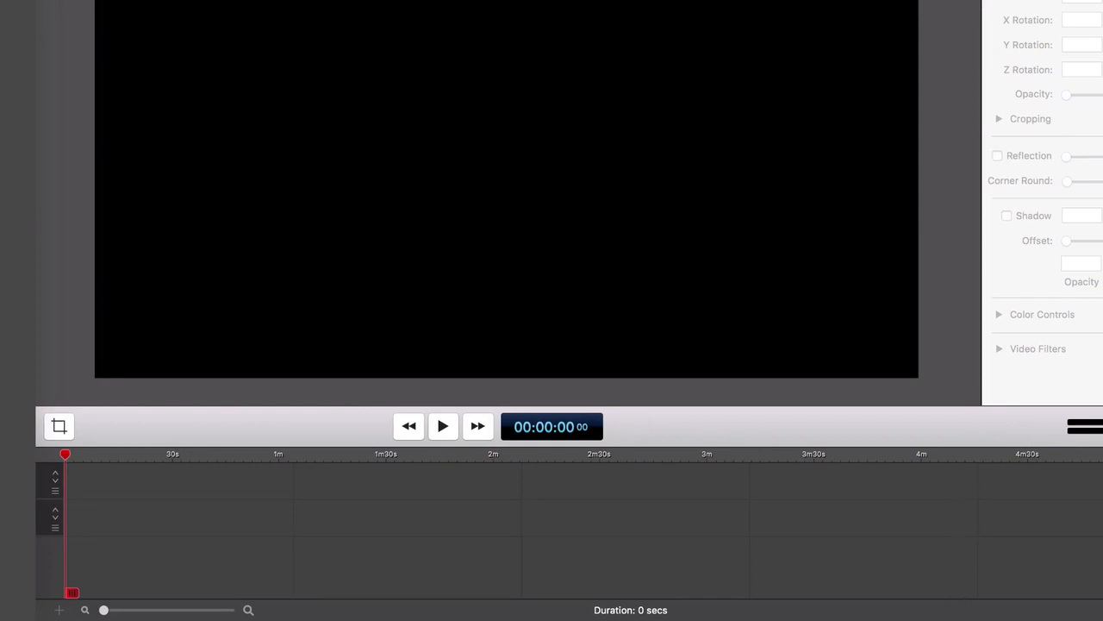
# Place all the imported images on stacked tracks at the start of the timeline and set the playhead to 1 second 7 frames.
pyautogui.click(1102, 0)
pyautogui.scroll(-2, 1101, 29)
pyautogui.press('super+a')
pyautogui.moveTo(1061, 320); pyautogui.dragTo(76, 492)
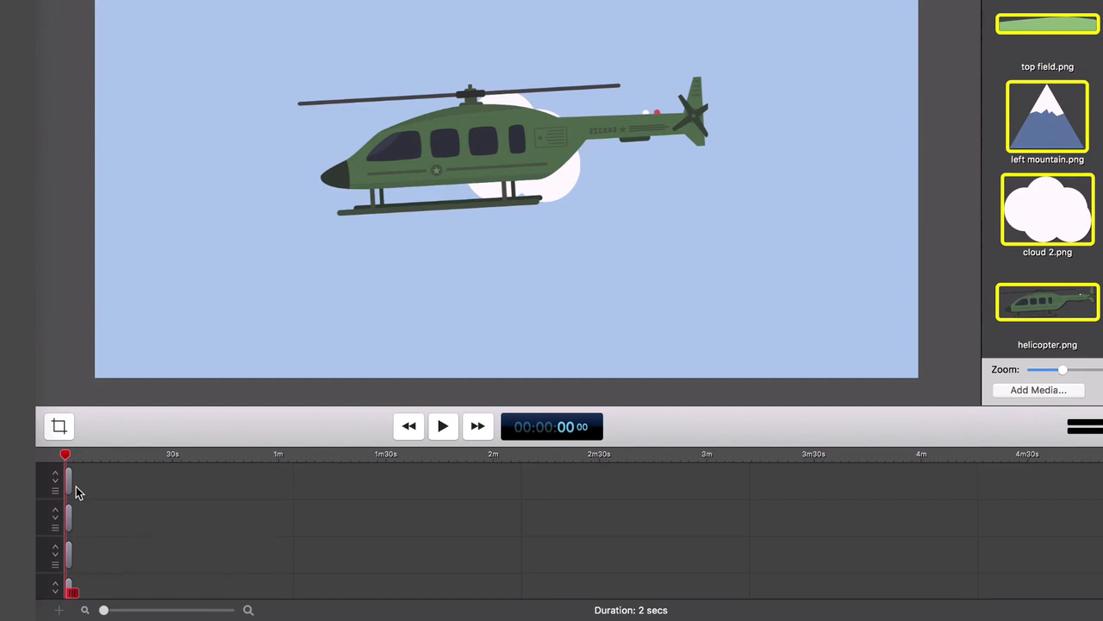
pyautogui.moveTo(104, 609); pyautogui.dragTo(140, 609)
pyautogui.scroll(-5, 206, 517)
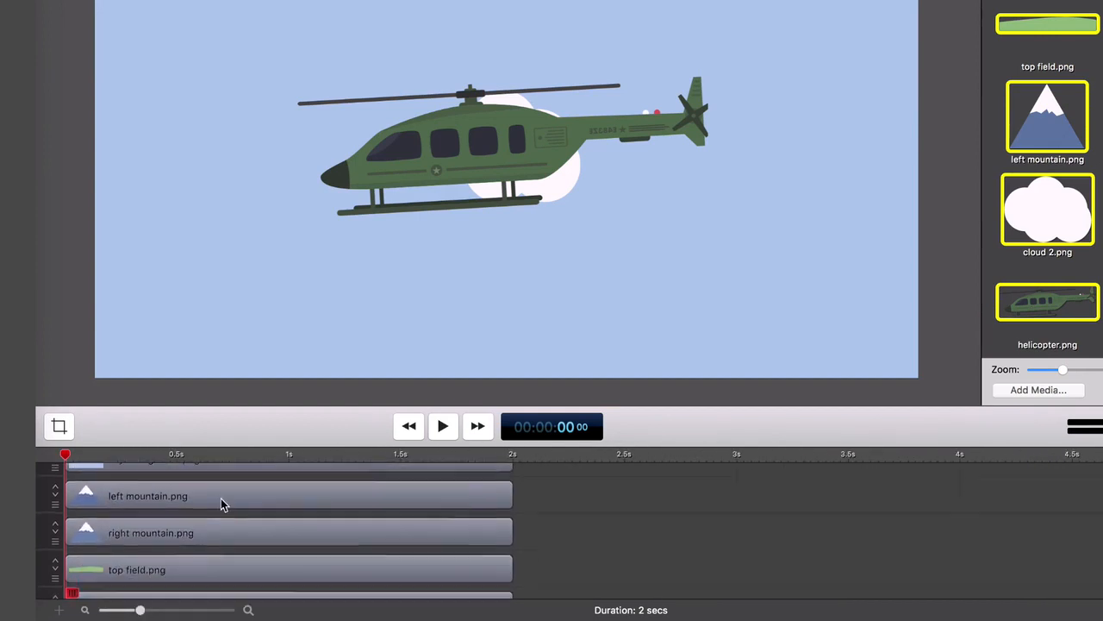
pyautogui.moveTo(512, 576)
pyautogui.mouseDown()
pyautogui.moveTo(633, 576)
pyautogui.moveTo(511, 570)
pyautogui.mouseUp()
pyautogui.click(341, 456)
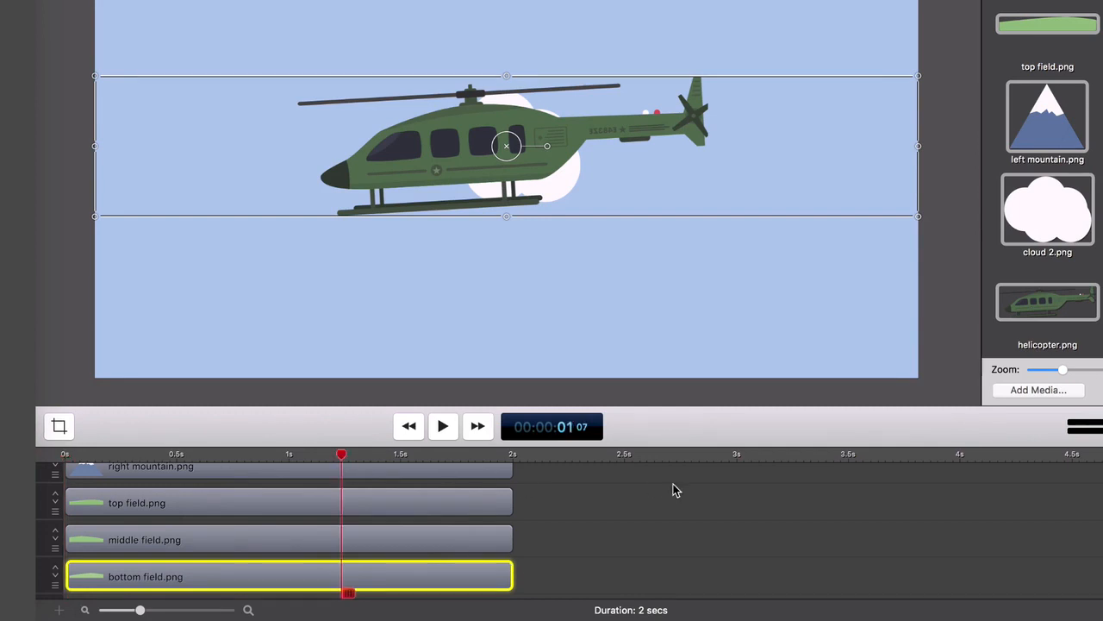
pyautogui.click(672, 488)
# Move the sky background clip to the lowest track, beneath all the other images, starting at 0 seconds.
pyautogui.scroll(5, 360, 537)
pyautogui.moveTo(295, 592); pyautogui.dragTo(760, 581)
pyautogui.scroll(5, 494, 549)
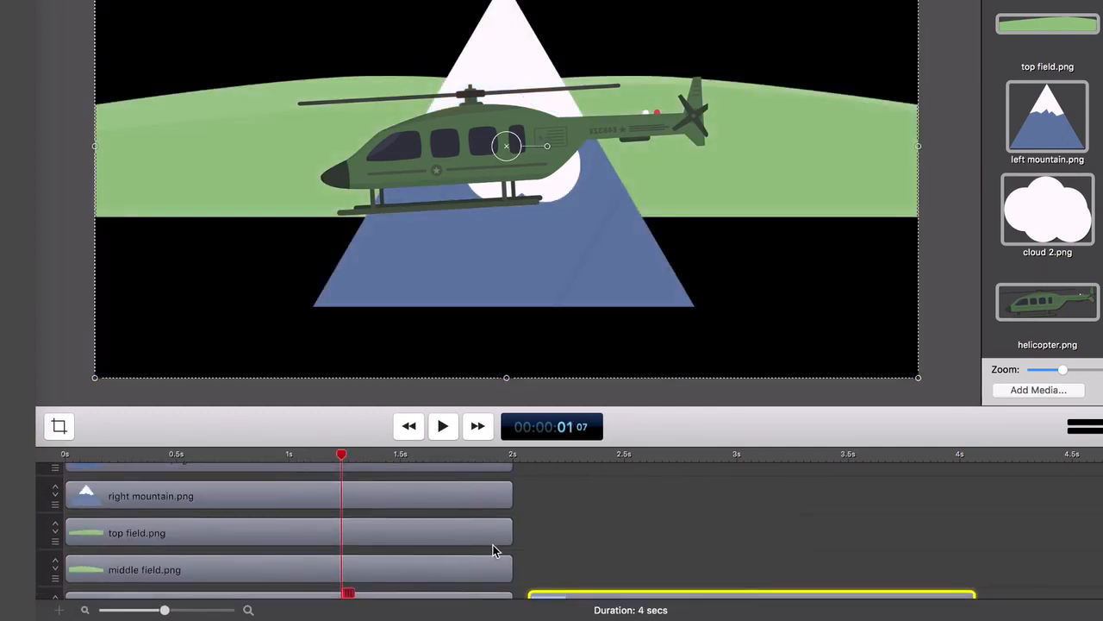
pyautogui.moveTo(543, 479); pyautogui.dragTo(451, 573)
pyautogui.moveTo(450, 572); pyautogui.dragTo(451, 537)
pyautogui.click(632, 526)
pyautogui.moveTo(642, 574); pyautogui.dragTo(156, 560)
pyautogui.click(595, 500)
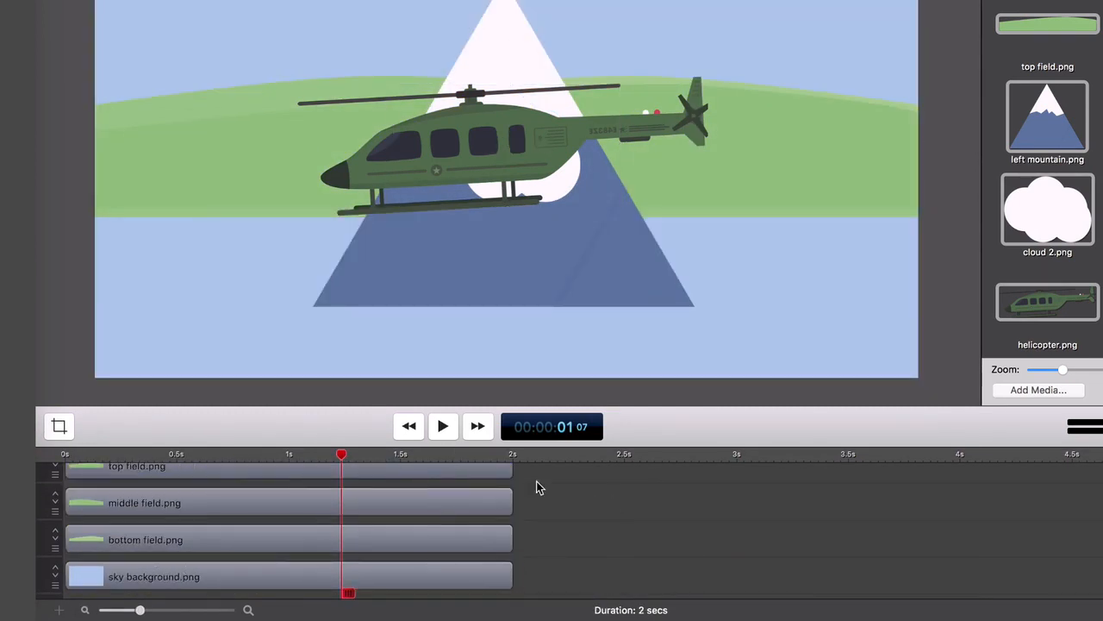
# Restack the field clips as bottom, middle and top field above the sky, and layer the fields across the lower canvas.
pyautogui.scroll(4, 274, 550)
pyautogui.scroll(-3, 274, 550)
pyautogui.click(274, 547)
pyautogui.click(248, 502)
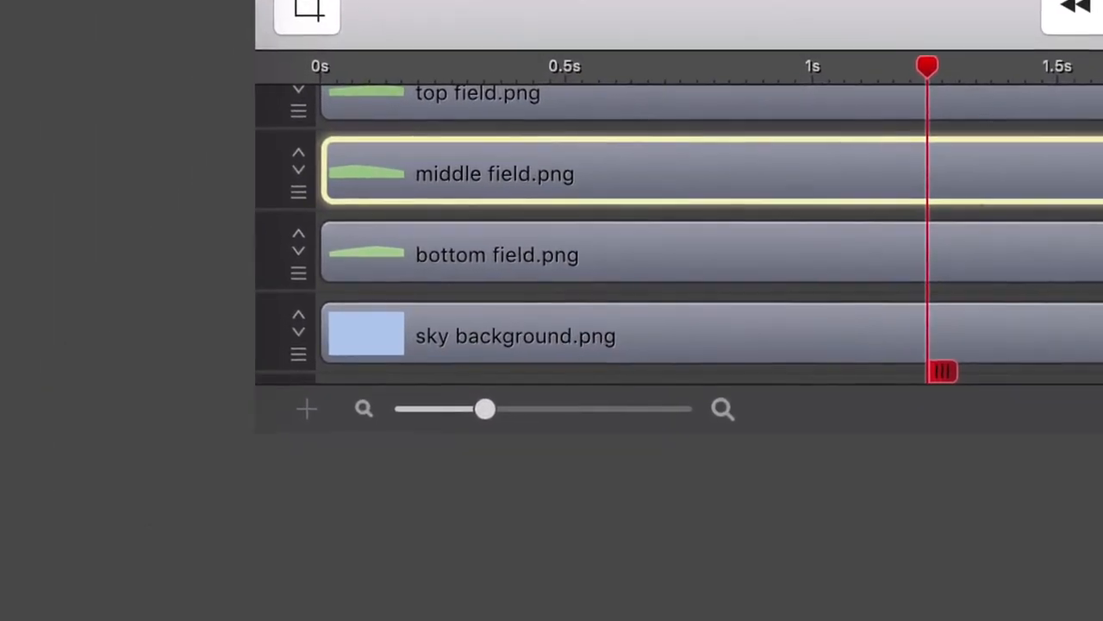
pyautogui.moveTo(449, 254); pyautogui.dragTo(1056, 254)
pyautogui.moveTo(592, 105); pyautogui.dragTo(592, 254)
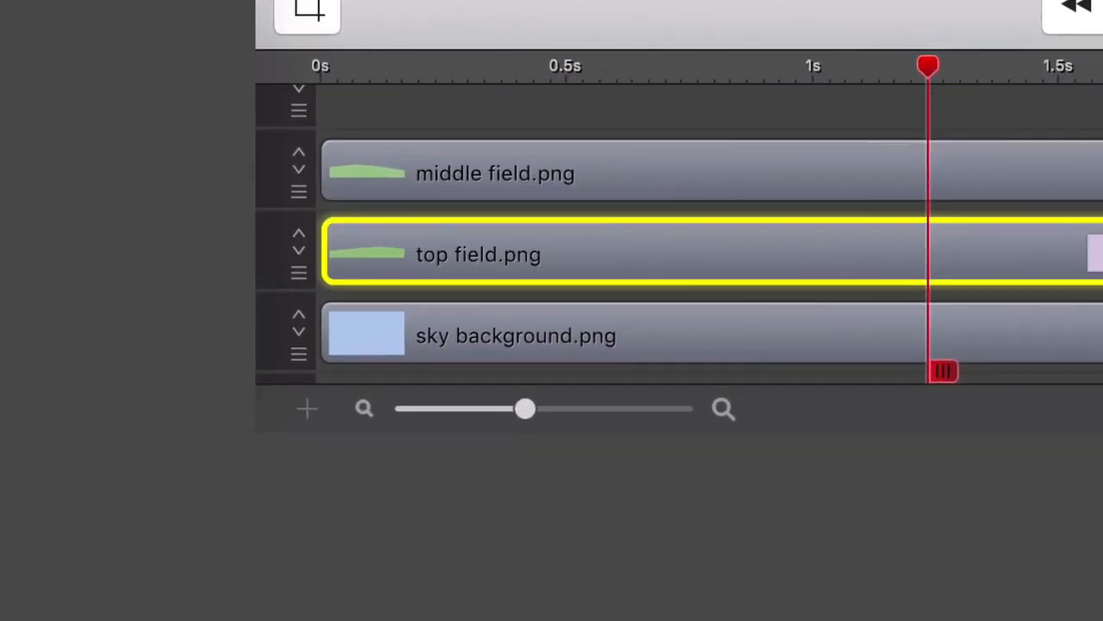
pyautogui.moveTo(1095, 255); pyautogui.dragTo(789, 105)
pyautogui.click(815, 255)
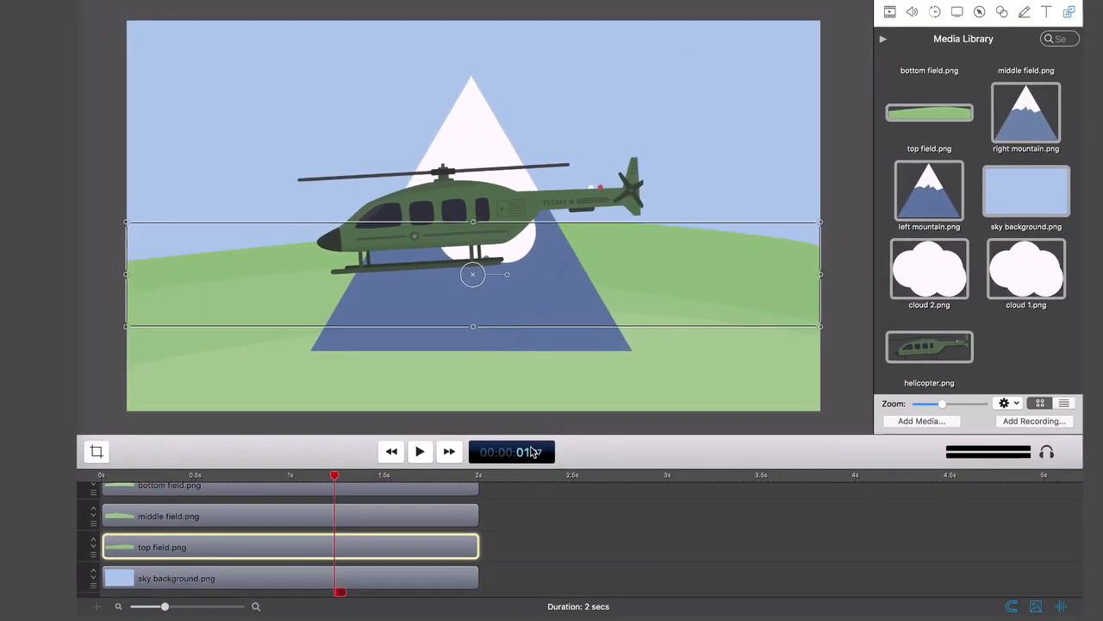
# Spread the mountains, helicopter and two clouds over the canvas to match the original scene layout.
pyautogui.moveTo(455, 188); pyautogui.dragTo(286, 146)
pyautogui.moveTo(482, 242); pyautogui.dragTo(662, 179)
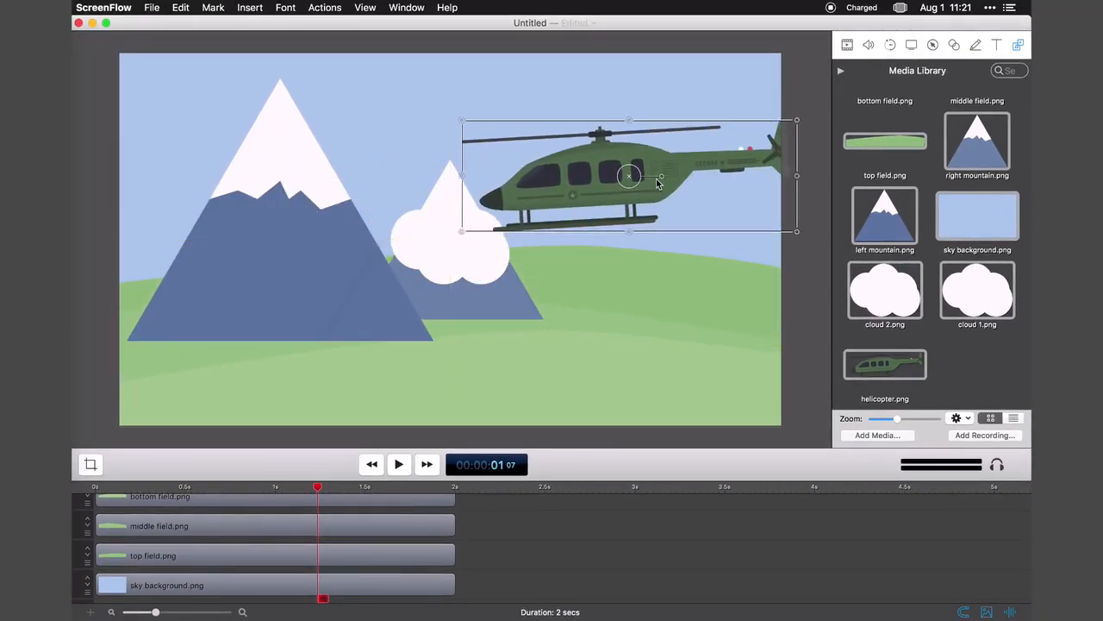
pyautogui.moveTo(457, 273); pyautogui.dragTo(456, 133)
pyautogui.moveTo(461, 228); pyautogui.dragTo(675, 88)
pyautogui.moveTo(452, 257); pyautogui.dragTo(421, 277)
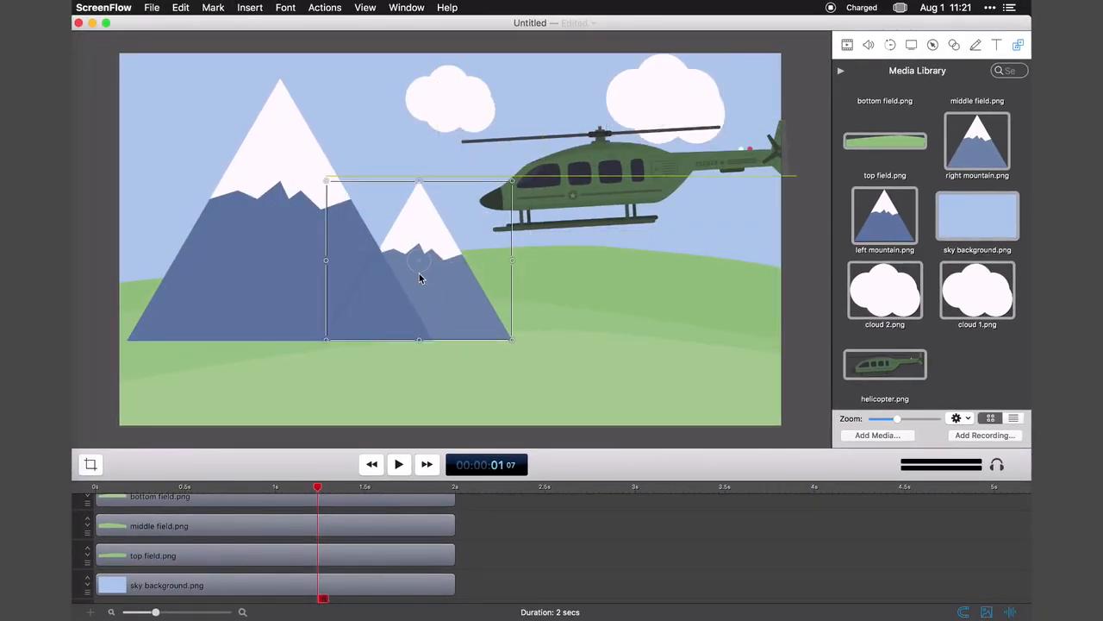
# Move the right and left mountain clips to the tracks between the top field and the sky background.
pyautogui.scroll(4, 251, 546)
pyautogui.moveTo(252, 567); pyautogui.dragTo(323, 568)
pyautogui.moveTo(275, 543); pyautogui.dragTo(275, 574)
pyautogui.moveTo(464, 569); pyautogui.dragTo(387, 545)
# Reposition the two mountains on the canvas so their bases sit behind the top field.
pyautogui.moveTo(400, 256); pyautogui.dragTo(397, 256)
pyautogui.keyDown('shift'); pyautogui.click(293, 255); pyautogui.keyUp('shift')
pyautogui.moveTo(293, 255); pyautogui.dragTo(305, 219)
pyautogui.moveTo(269, 541); pyautogui.dragTo(515, 541)
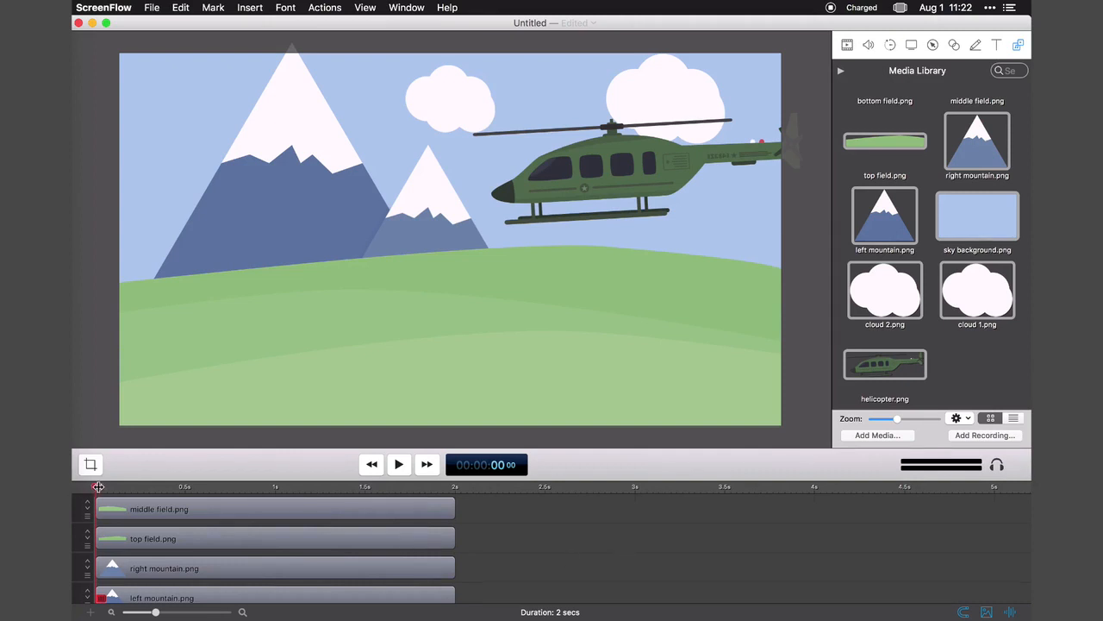
# Add a video action to the right mountain clip with the playhead at frame 22.
pyautogui.moveTo(98, 486); pyautogui.dragTo(225, 481)
pyautogui.scroll(1, 226, 481)
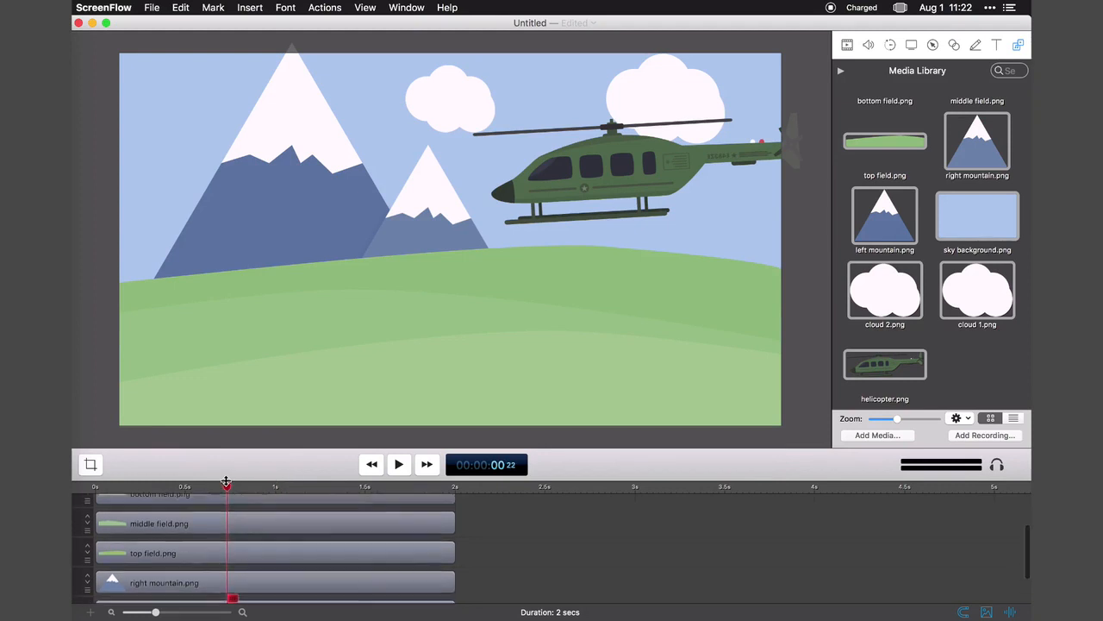
pyautogui.scroll(1, 226, 482)
pyautogui.scroll(-2, 227, 487)
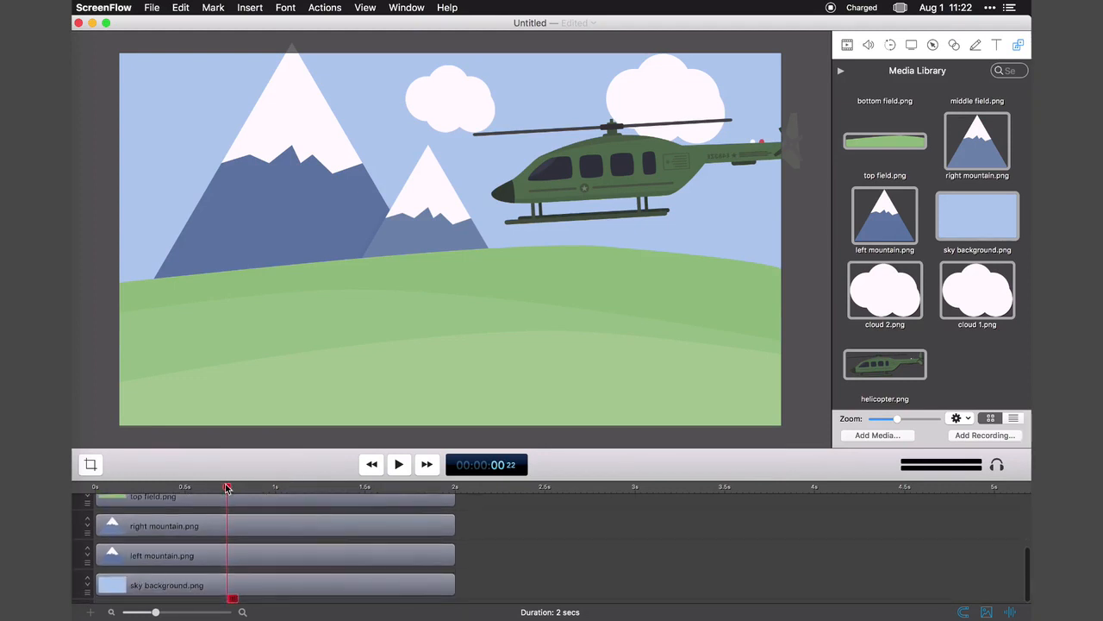
pyautogui.click(220, 528)
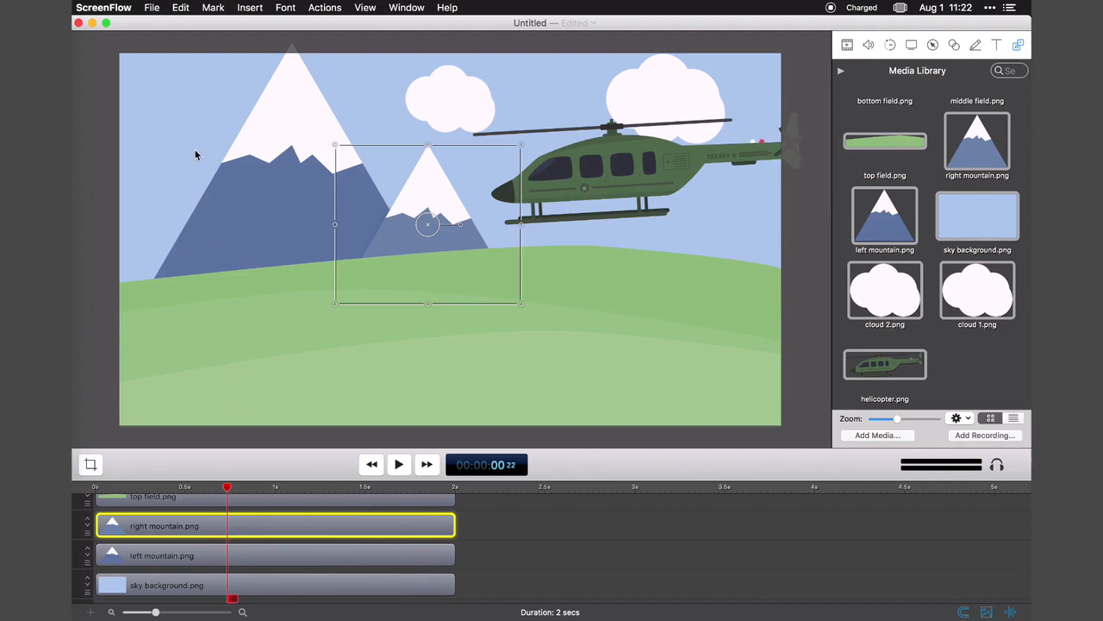
pyautogui.click(337, 8)
pyautogui.click(338, 24)
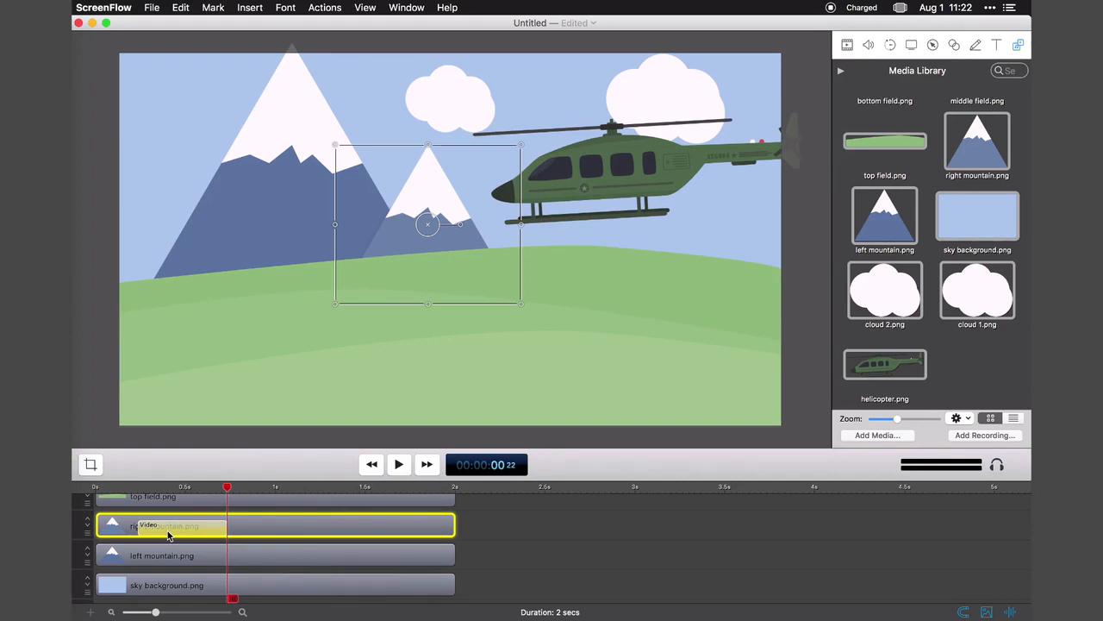
# Set the right mountain's scale to 0 at the start of its video action and play the animation.
pyautogui.click(131, 488)
pyautogui.click(848, 45)
pyautogui.moveTo(919, 99); pyautogui.dragTo(895, 101)
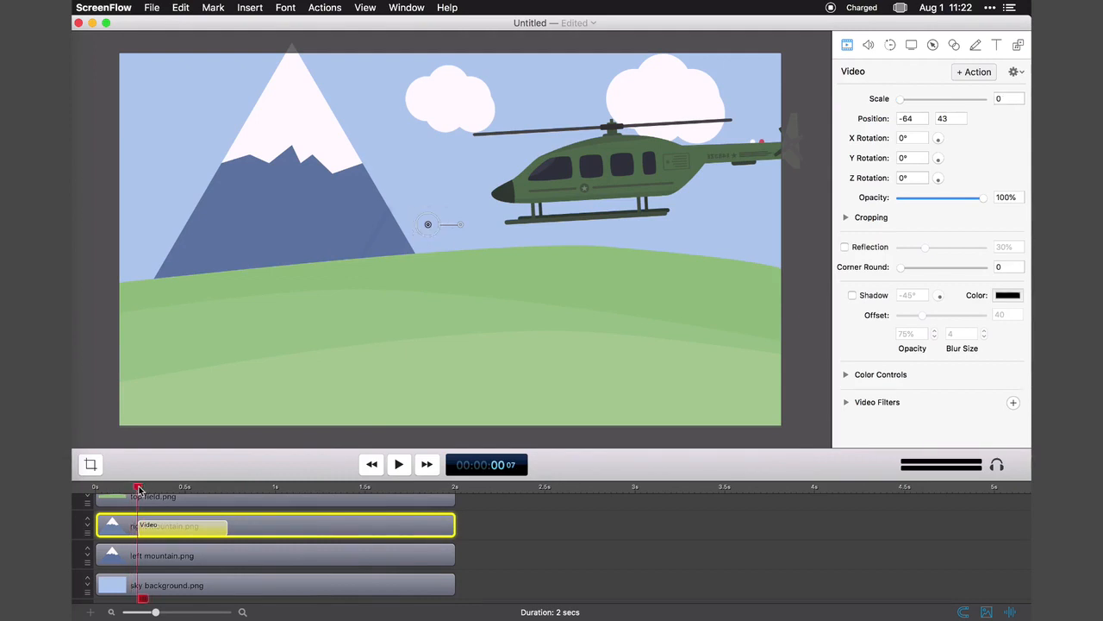
pyautogui.press('space')
pyautogui.press('space')
# Add a video action to the helicopter clip with the playhead at frame 20.
pyautogui.moveTo(151, 503); pyautogui.dragTo(216, 510)
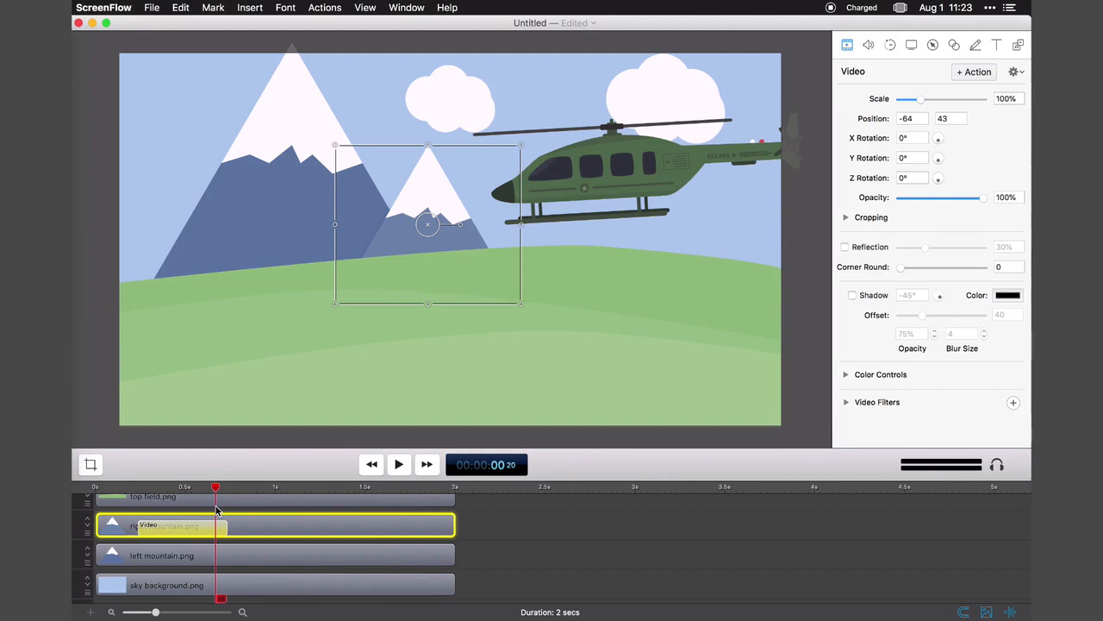
pyautogui.scroll(5, 215, 538)
pyautogui.click(218, 508)
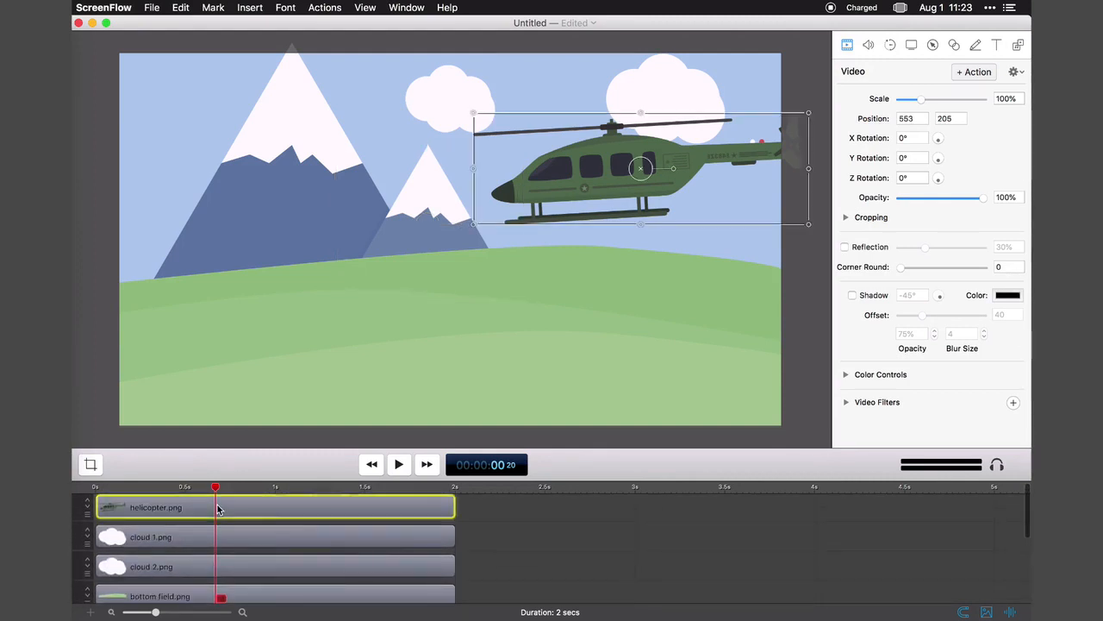
pyautogui.press('super+k')
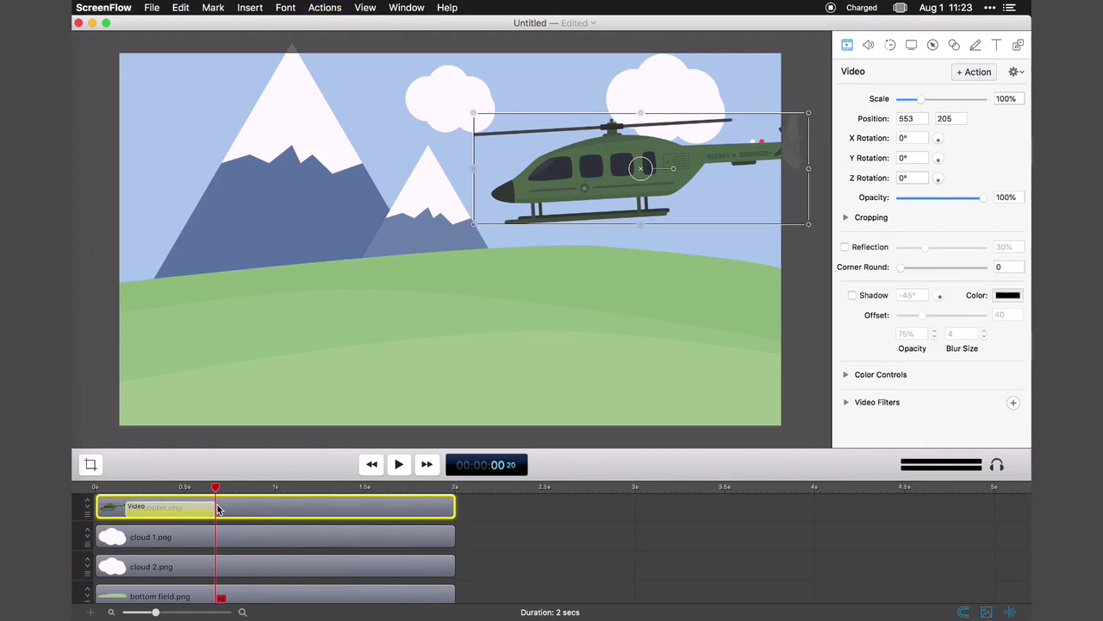
# Move the helicopter off the canvas beyond its right edge before its video action starts, and play the animation.
pyautogui.click(121, 486)
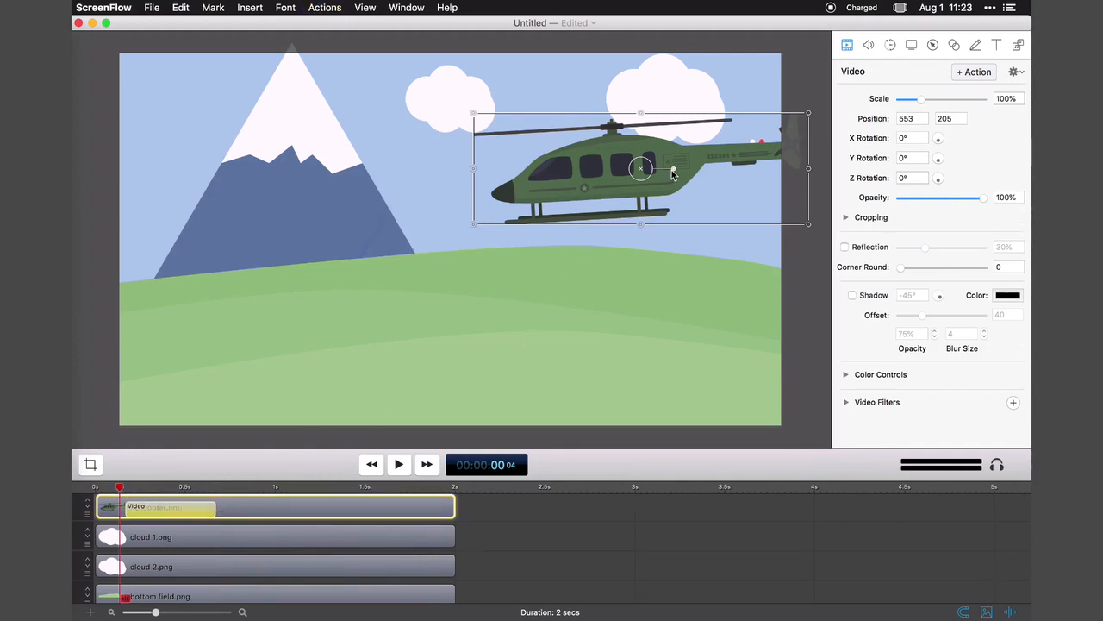
pyautogui.moveTo(673, 169); pyautogui.dragTo(896, 181)
pyautogui.click(825, 320)
pyautogui.click(167, 489)
pyautogui.moveTo(168, 491); pyautogui.dragTo(106, 492)
pyautogui.click(399, 467)
pyautogui.click(398, 467)
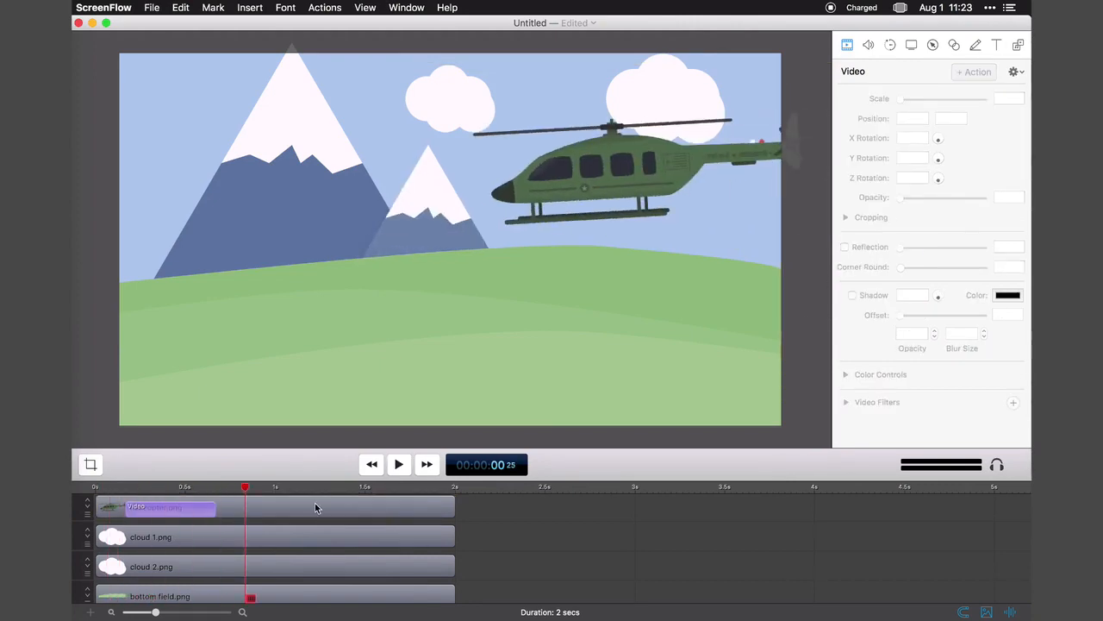
# Lengthen the helicopter's video action to about one second and tilt its off-canvas starting pose to a Z rotation of 11°.
pyautogui.moveTo(216, 508); pyautogui.dragTo(305, 508)
pyautogui.click(124, 489)
pyautogui.click(396, 471)
pyautogui.click(394, 472)
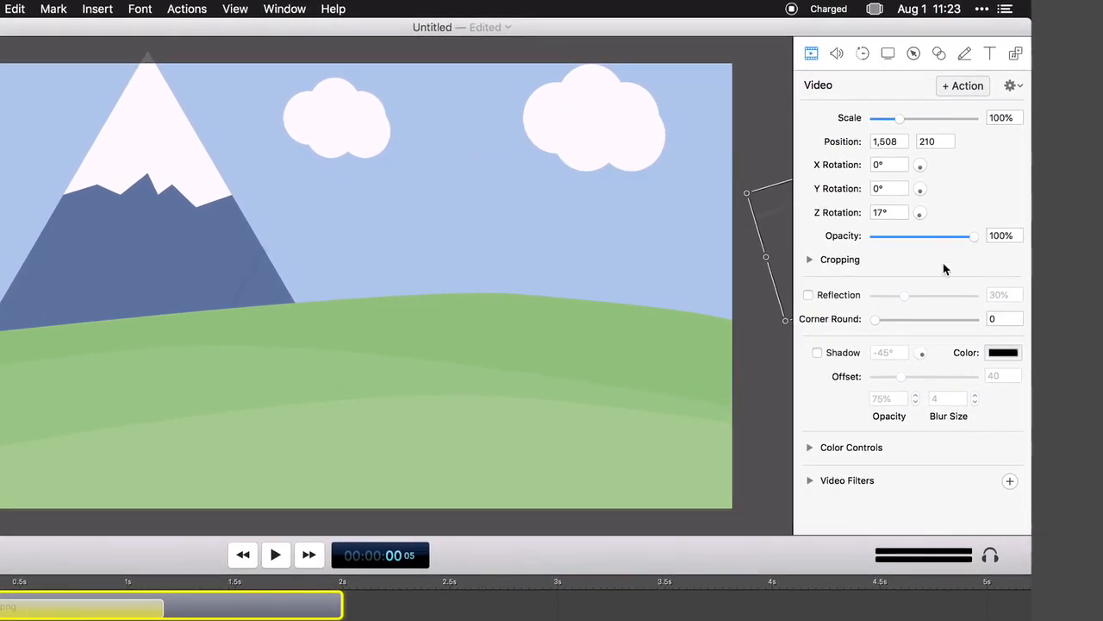
pyautogui.moveTo(919, 217); pyautogui.dragTo(920, 217)
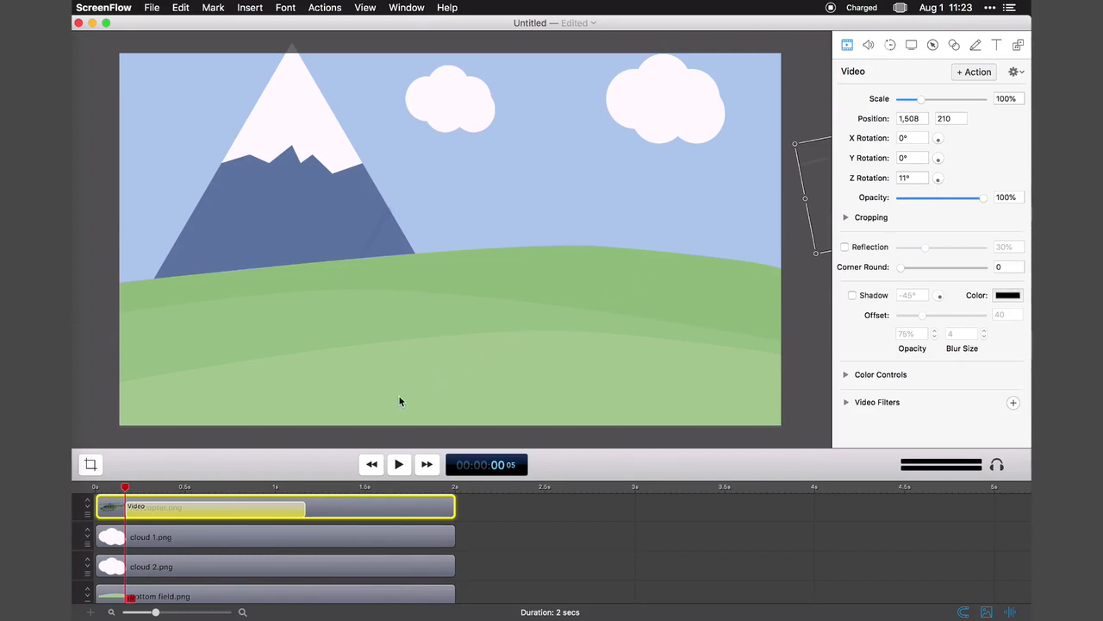
# Set the curve type of the helicopter's video action to Ease-In & Out and play the animation.
pyautogui.rightClick(224, 513)
pyautogui.moveTo(303, 548)
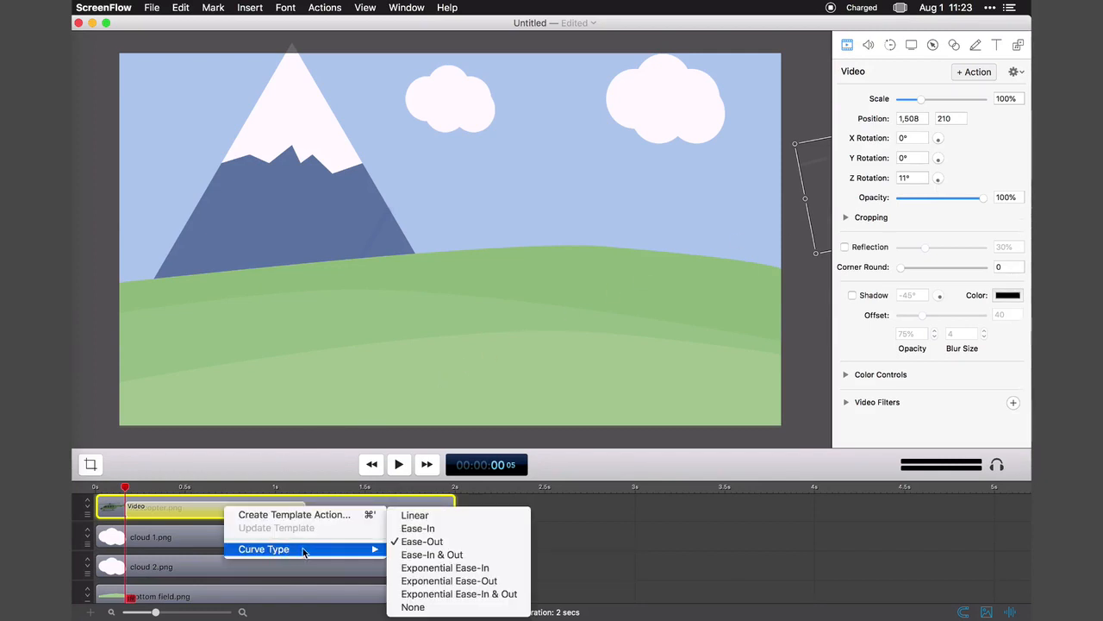
pyautogui.click(404, 556)
pyautogui.click(398, 465)
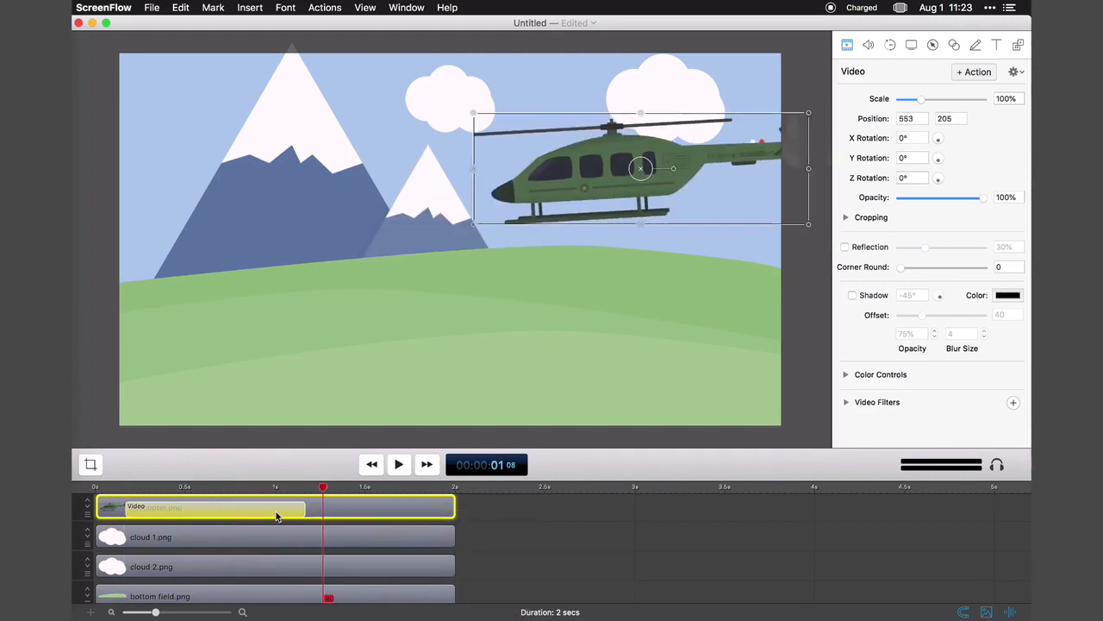
pyautogui.click(396, 465)
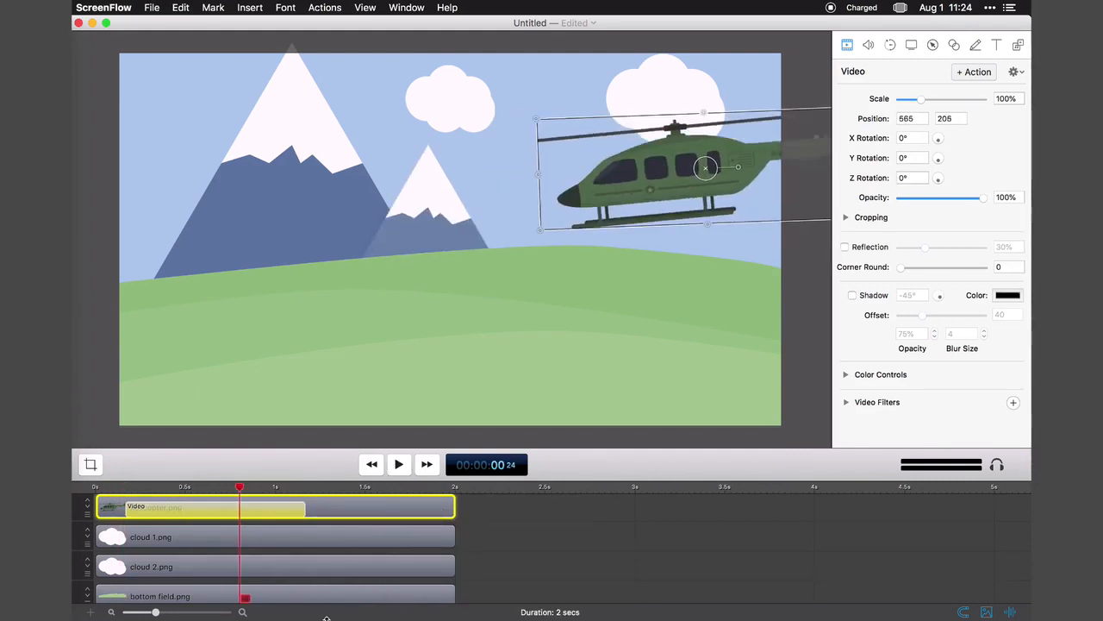
# Place another sky background clip on a new track above the helicopter, running from about 1.4 s to the 2 s mark.
pyautogui.click(1016, 47)
pyautogui.moveTo(995, 234); pyautogui.dragTo(455, 510)
pyautogui.moveTo(243, 510); pyautogui.dragTo(349, 511)
# Add a video action ending at 2 s to the new sky background clip, set its starting scale to 0 and play it.
pyautogui.moveTo(440, 488); pyautogui.dragTo(455, 488)
pyautogui.click(325, 7)
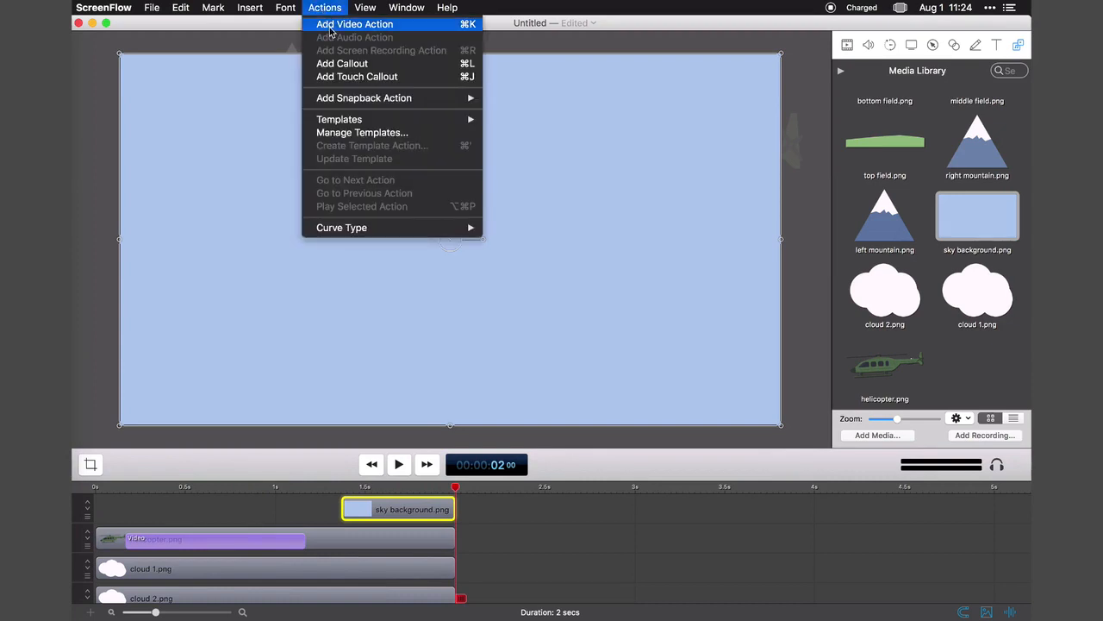
pyautogui.click(357, 24)
pyautogui.click(847, 45)
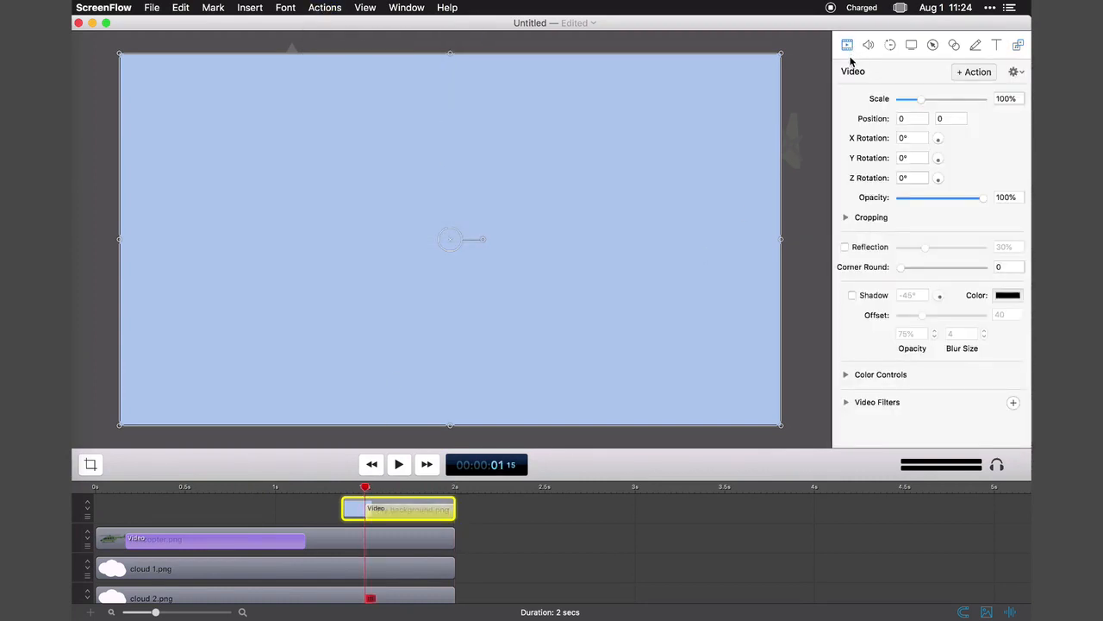
pyautogui.click(897, 100)
pyautogui.click(401, 465)
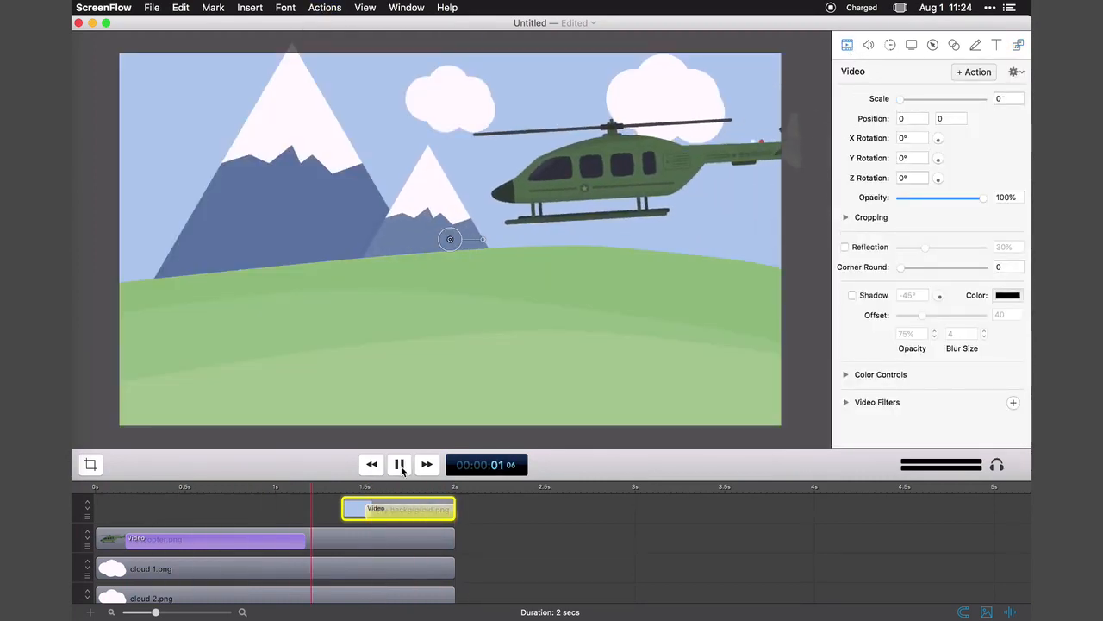
# Import music.wav into the media library and place it at the start of the timeline.
pyautogui.click(1018, 44)
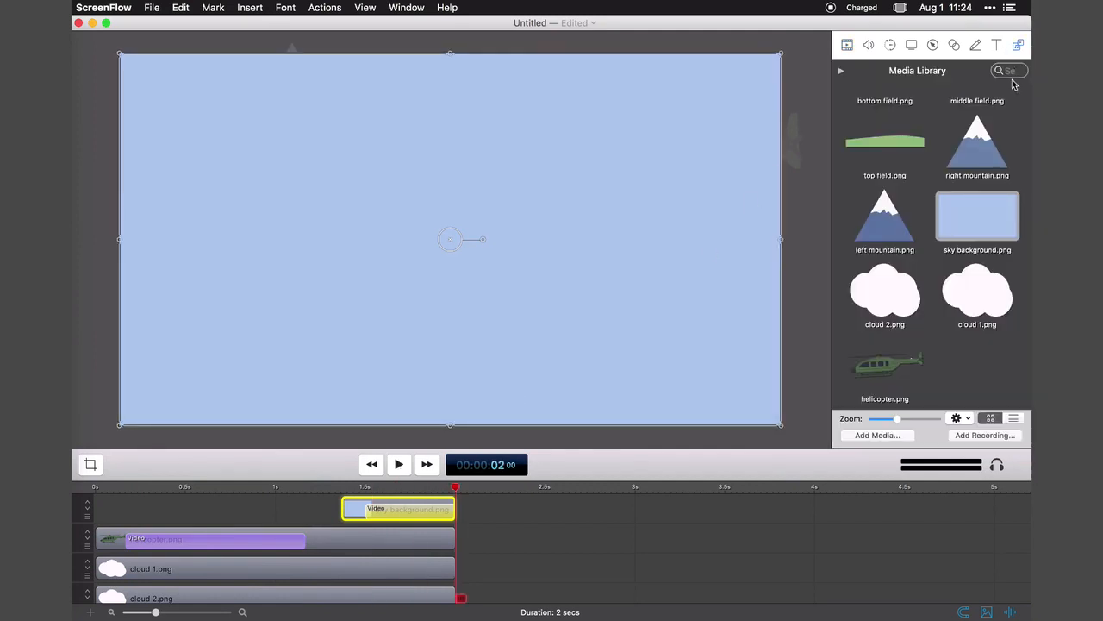
pyautogui.click(877, 435)
pyautogui.doubleClick(461, 226)
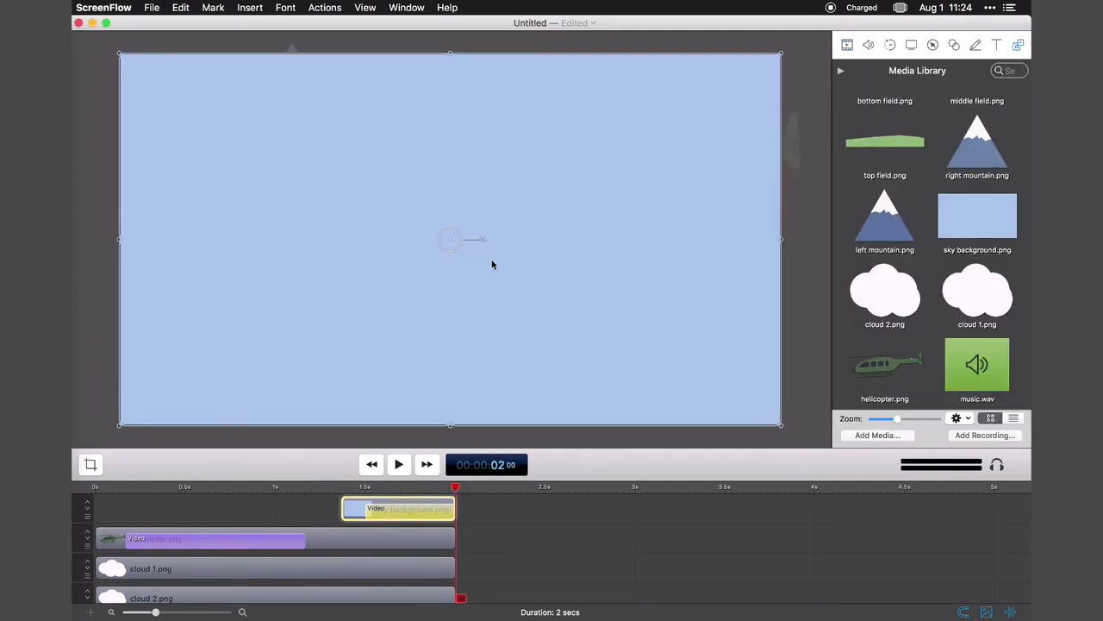
pyautogui.moveTo(976, 364); pyautogui.dragTo(121, 587)
pyautogui.click(371, 464)
# Add video actions to both cloud clips with the playhead at frame 23.
pyautogui.scroll(2, 226, 556)
pyautogui.click(221, 487)
pyautogui.click(206, 571)
pyautogui.click(125, 486)
pyautogui.click(847, 45)
pyautogui.moveTo(984, 199); pyautogui.dragTo(901, 198)
pyautogui.click(259, 534)
pyautogui.keyDown('shift'); pyautogui.click(259, 506); pyautogui.keyUp('shift')
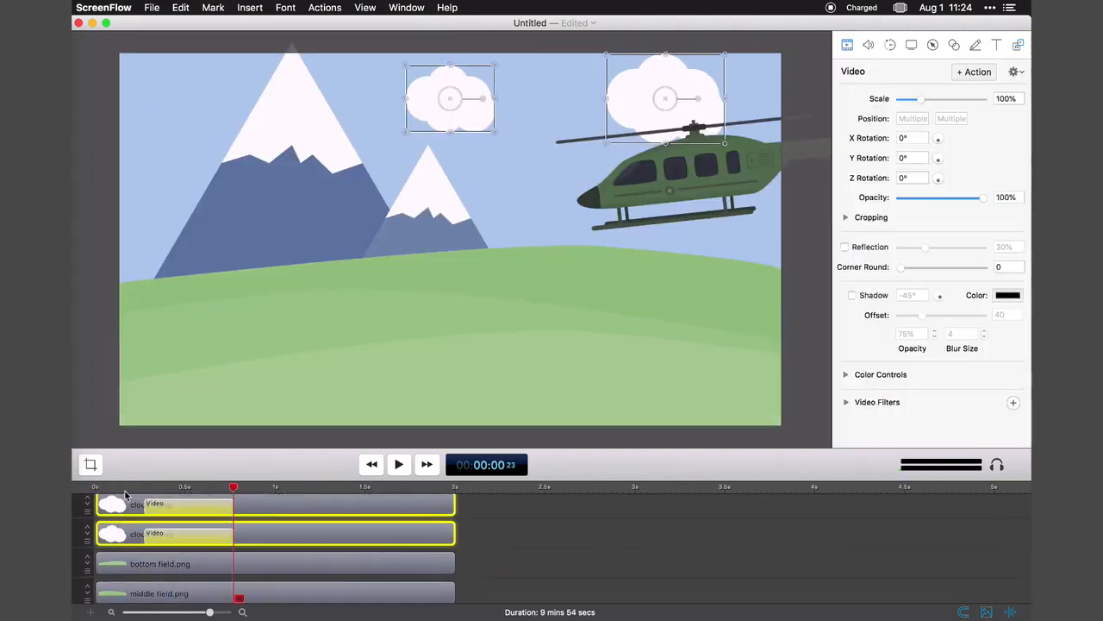
# Set the starting vertical position of the field clips to -800 and play the animation.
pyautogui.click(325, 552)
pyautogui.keyDown('shift'); pyautogui.click(325, 580); pyautogui.keyUp('shift')
pyautogui.click(144, 487)
pyautogui.click(952, 119)
pyautogui.write('-800')
pyautogui.press('Return')
pyautogui.press('space')
# Shift the field clips' video actions to the start of their clips and replay the animation from the beginning.
pyautogui.moveTo(199, 527); pyautogui.dragTo(209, 554)
pyautogui.moveTo(204, 582); pyautogui.dragTo(150, 582)
pyautogui.click(371, 464)
pyautogui.click(401, 467)
# Add a video action to the left mountain clip and adjust the mountain's scale at the action's start, frame 6.
pyautogui.scroll(-3, 226, 556)
pyautogui.click(132, 487)
pyautogui.click(259, 559)
pyautogui.moveTo(901, 198); pyautogui.dragTo(984, 198)
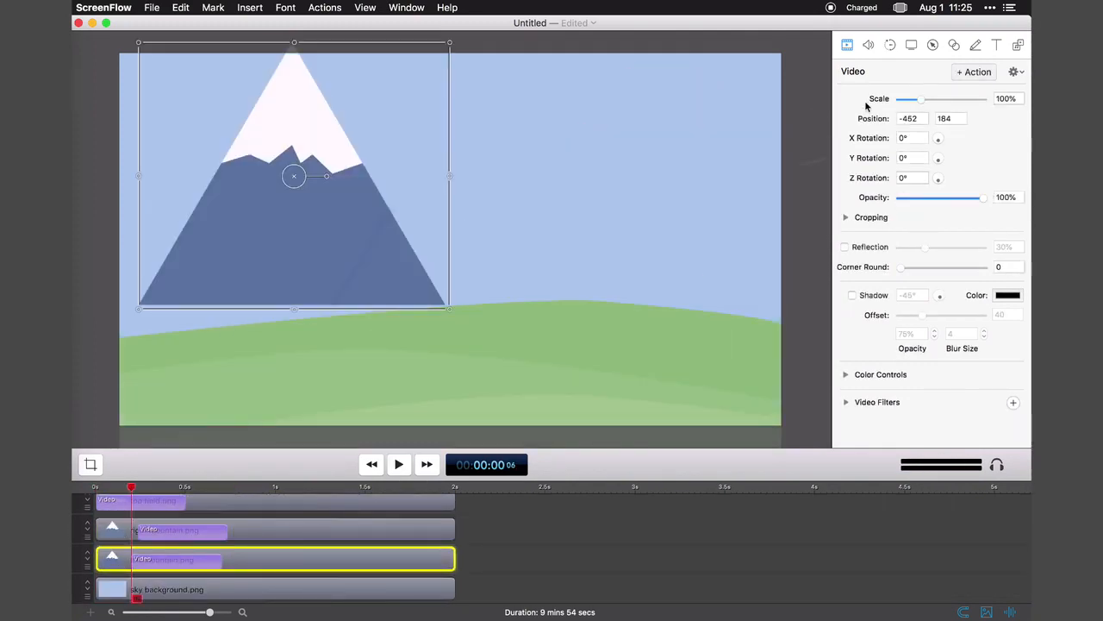
# Move the helicopter's video action to the start of its clip.
pyautogui.click(371, 465)
pyautogui.scroll(10, 226, 552)
pyautogui.click(184, 542)
# Play the complete animation with its music from the beginning to check the timing.
pyautogui.click(398, 464)
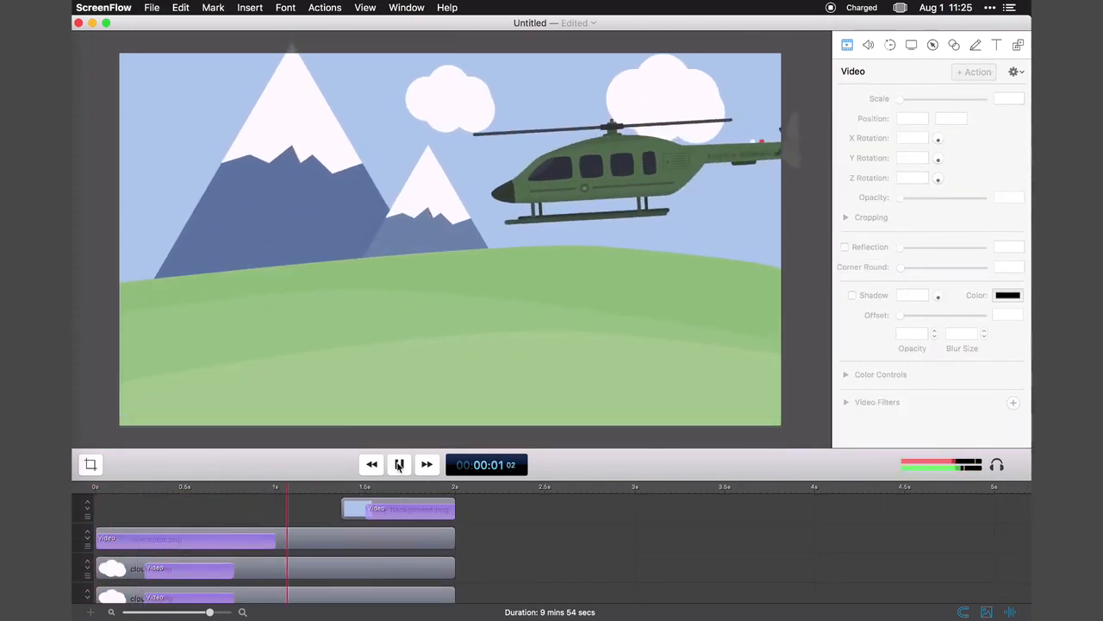
pyautogui.click(372, 465)
pyautogui.click(398, 464)
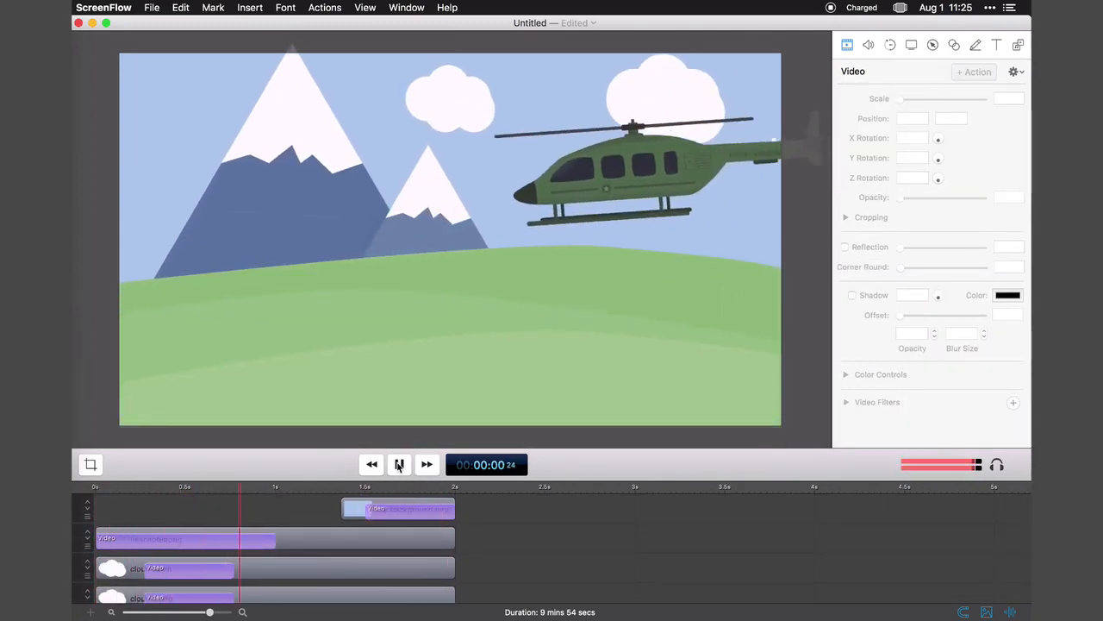
pyautogui.click(399, 464)
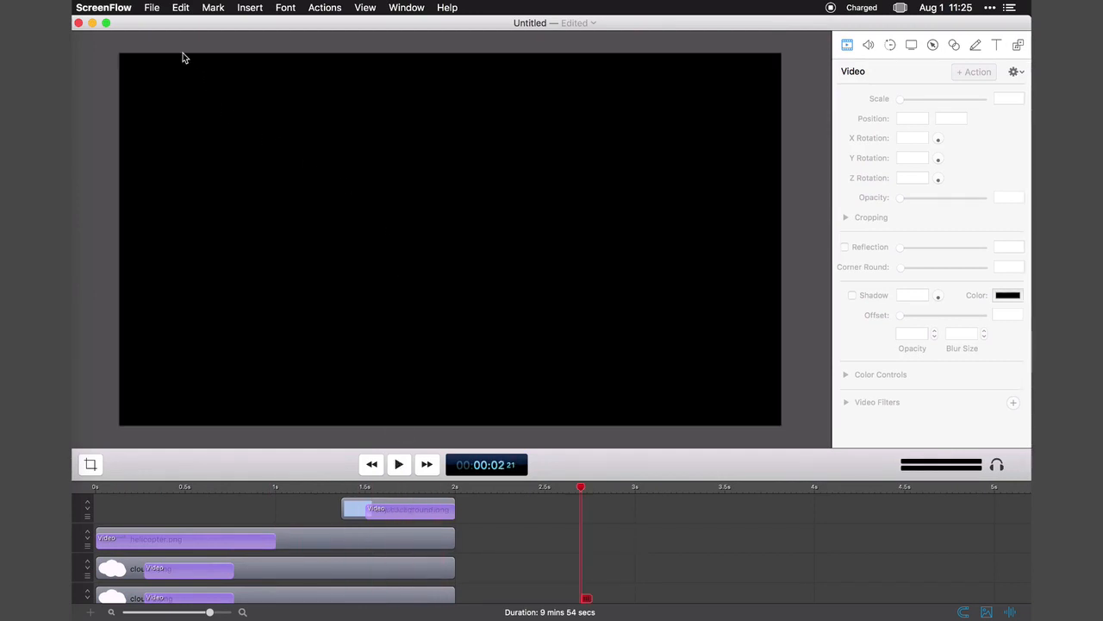
# Export the animation as ScreenFlow.mp4 to the Mobile Games folder at 1920 x 1080 with the customized Web - High preset.
pyautogui.click(151, 8)
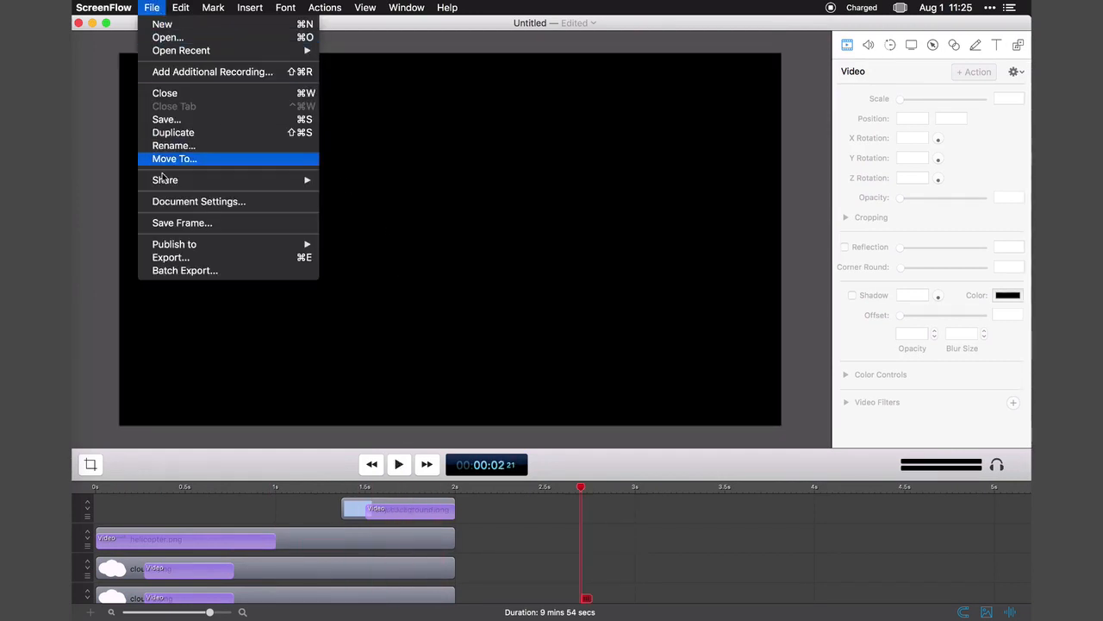
pyautogui.click(197, 257)
pyautogui.click(689, 273)
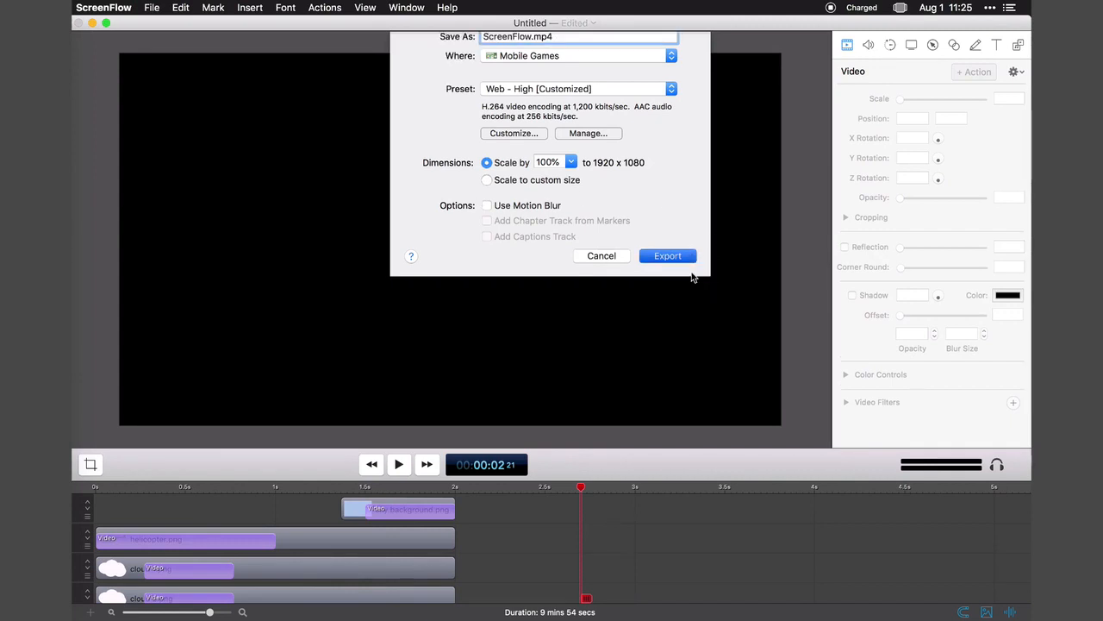